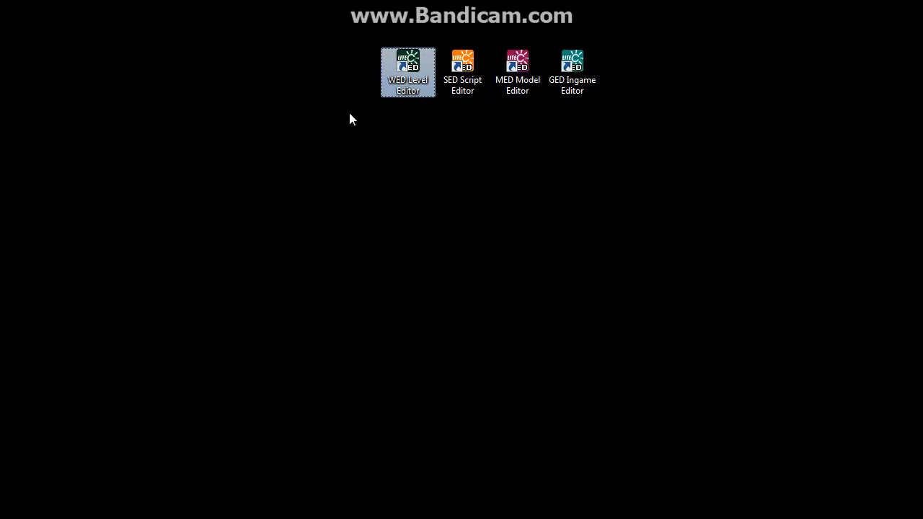
Step: Launch the WED Level Editor and dismiss the missing-file message so the last level loads
{"action": "left_click", "coordinate": [350, 117]}
{"action": "left_click", "coordinate": [406, 66]}
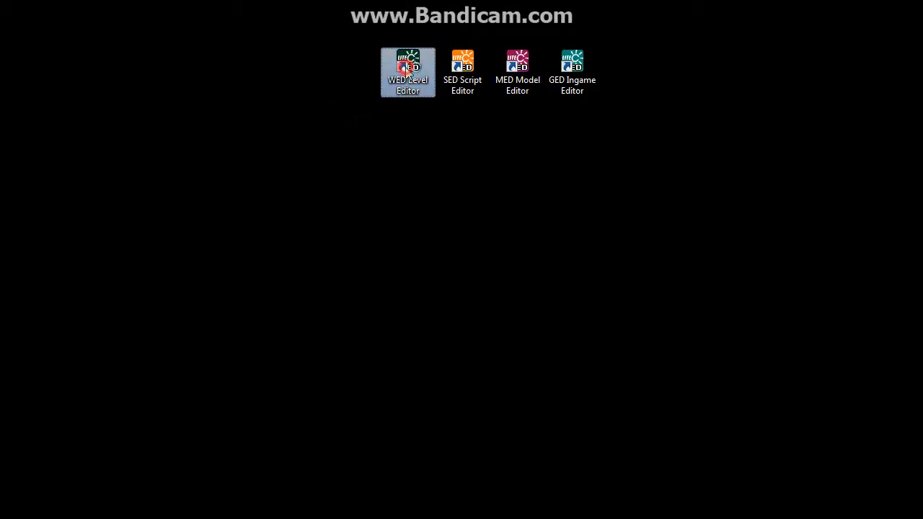
{"action": "double_click", "coordinate": [405, 67]}
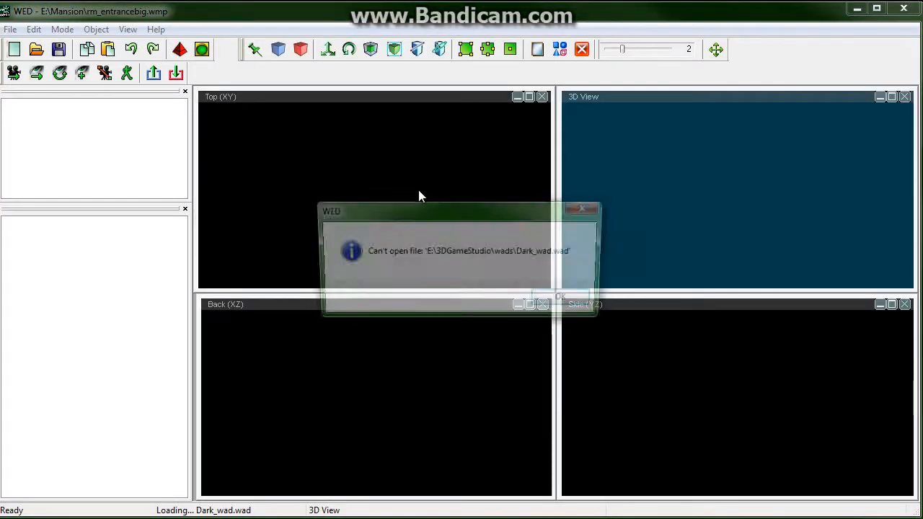
{"action": "left_click", "coordinate": [563, 300]}
{"action": "left_click", "coordinate": [514, 303]}
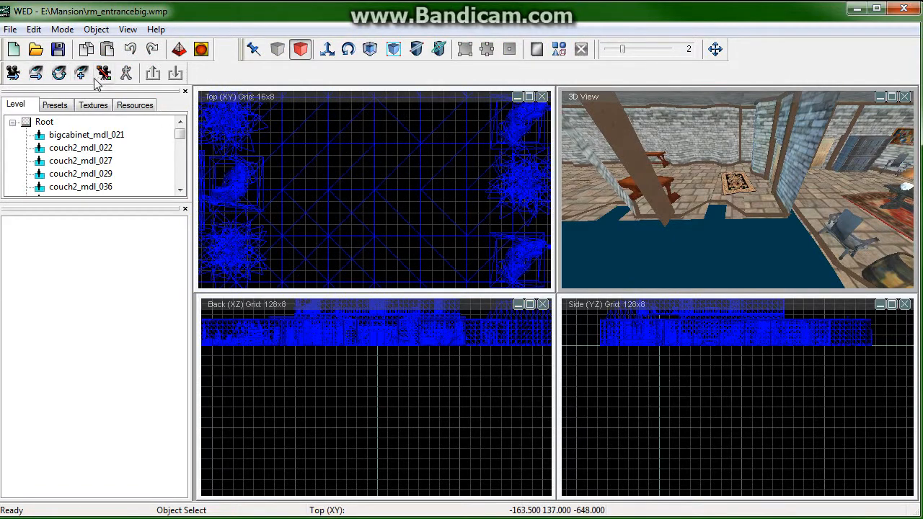
Step: Explore the loaded mansion level in a maximized 3D view, then restore the four-view layout
{"action": "left_click", "coordinate": [59, 73]}
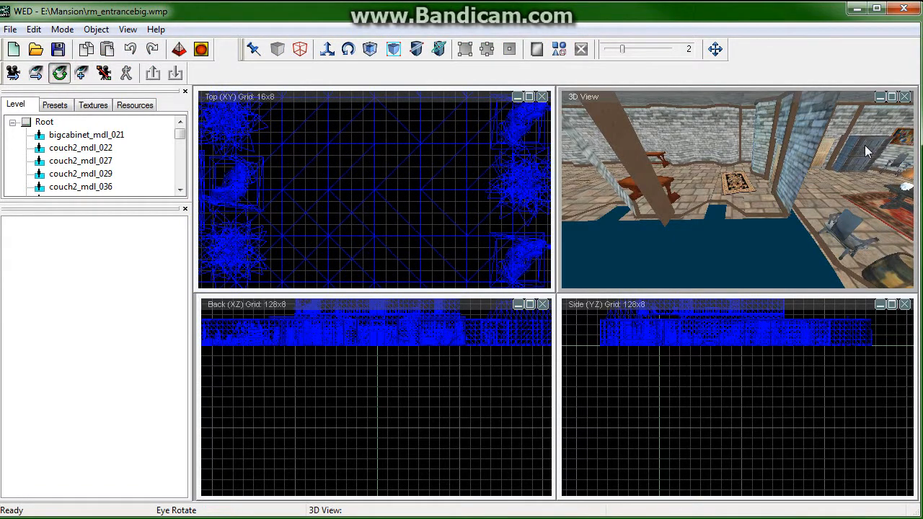
{"action": "left_click", "coordinate": [892, 96]}
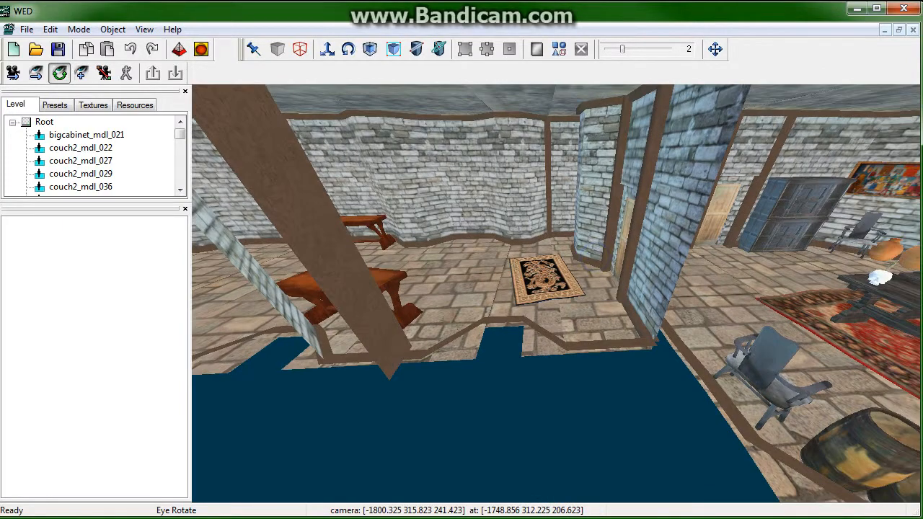
{"action": "left_click_drag", "start_coordinate": [433, 346], "coordinate": [595, 257]}
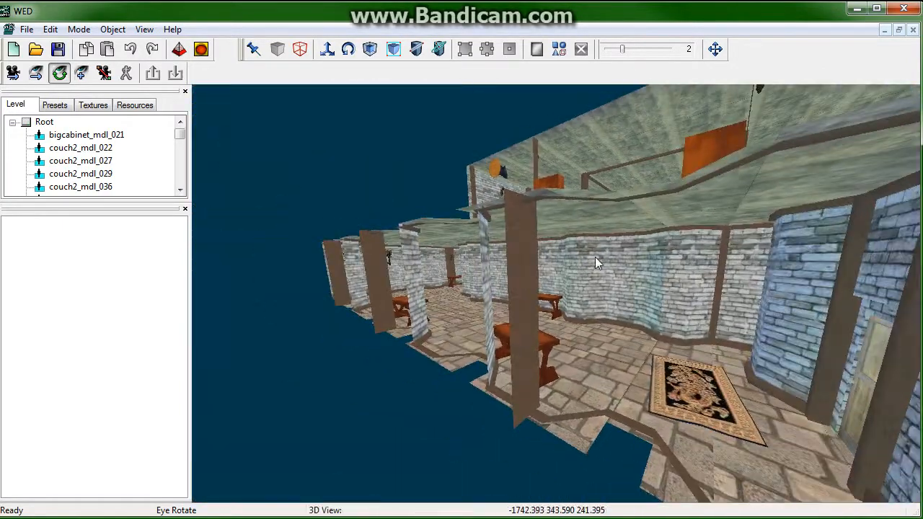
{"action": "left_click", "coordinate": [331, 57]}
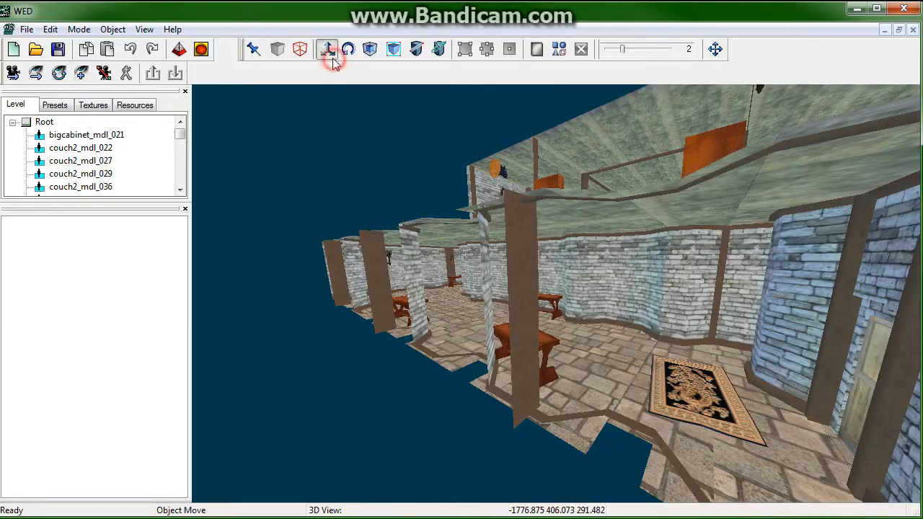
{"action": "right_click_drag", "start_coordinate": [438, 178], "coordinate": [652, 316]}
{"action": "key", "text": "w"}
{"action": "key", "text": "w"}
{"action": "key", "text": "s"}
{"action": "key", "text": "w"}
{"action": "key", "text": "s"}
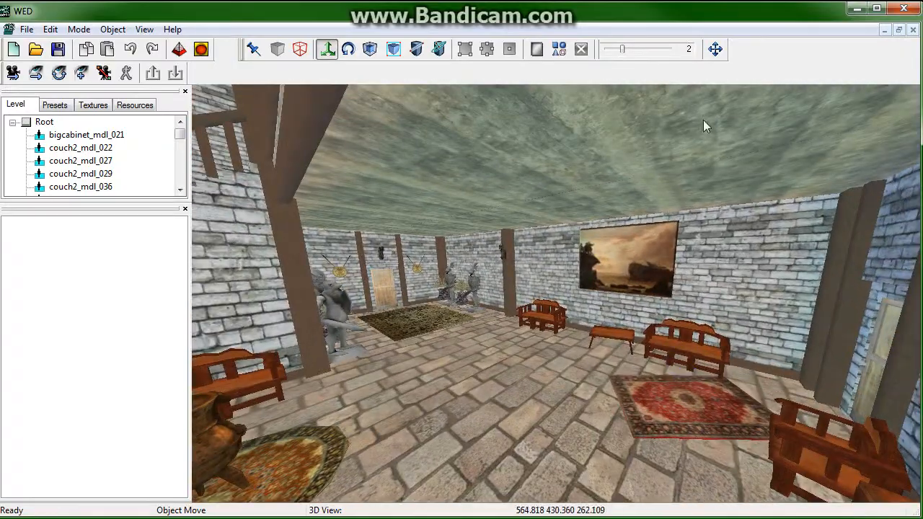
{"action": "left_click", "coordinate": [62, 77]}
{"action": "left_click_drag", "start_coordinate": [501, 209], "coordinate": [347, 260]}
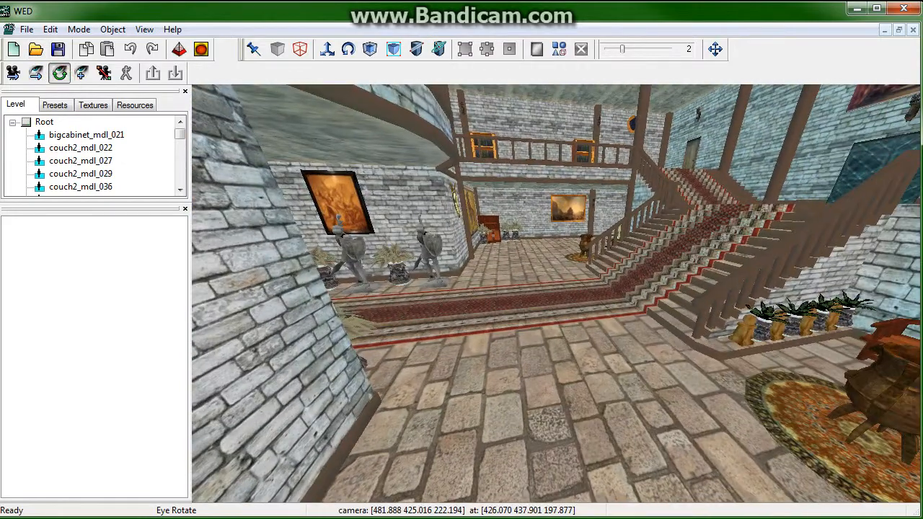
{"action": "left_click", "coordinate": [898, 29]}
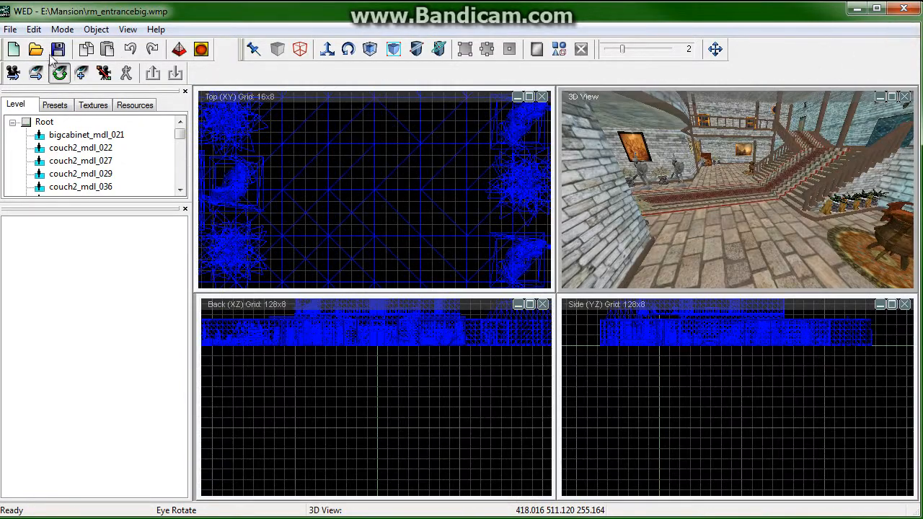
Step: Start a new empty level and begin saving it to My Documents
{"action": "left_click", "coordinate": [13, 49]}
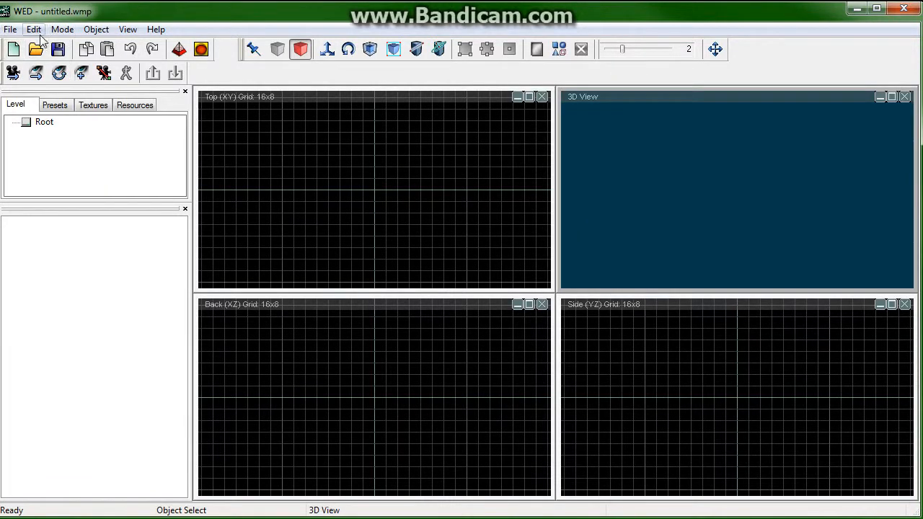
{"action": "left_click", "coordinate": [57, 49]}
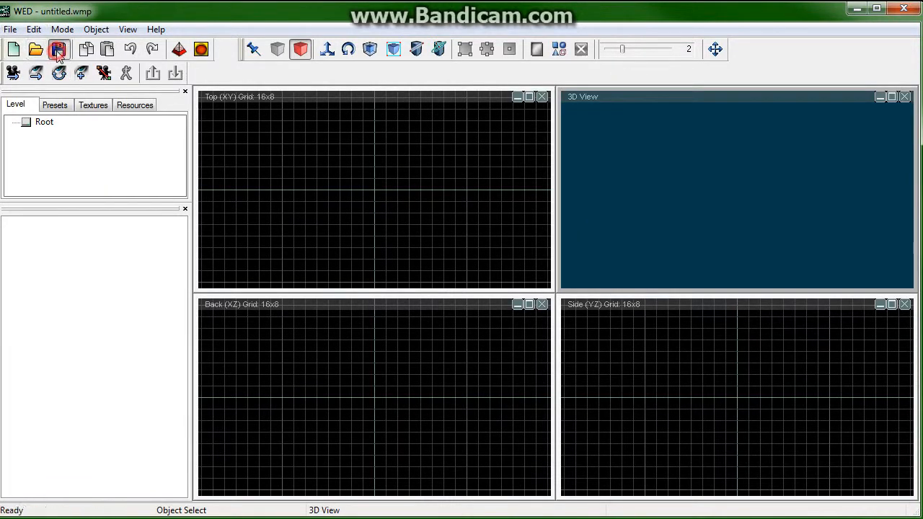
{"action": "left_click", "coordinate": [283, 260]}
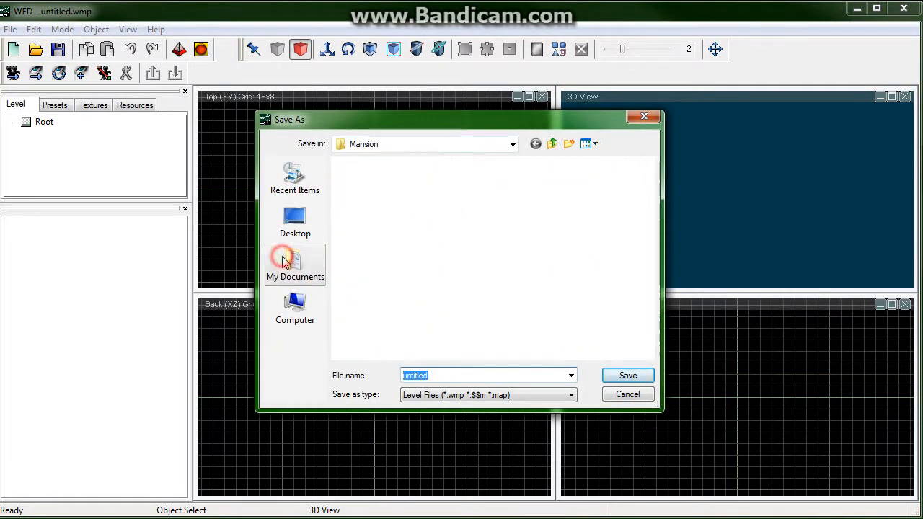
Step: Create a new folder named 3dgs projects in My Documents and open it
{"action": "left_click_drag", "start_coordinate": [649, 193], "coordinate": [641, 216]}
{"action": "right_click", "coordinate": [637, 208]}
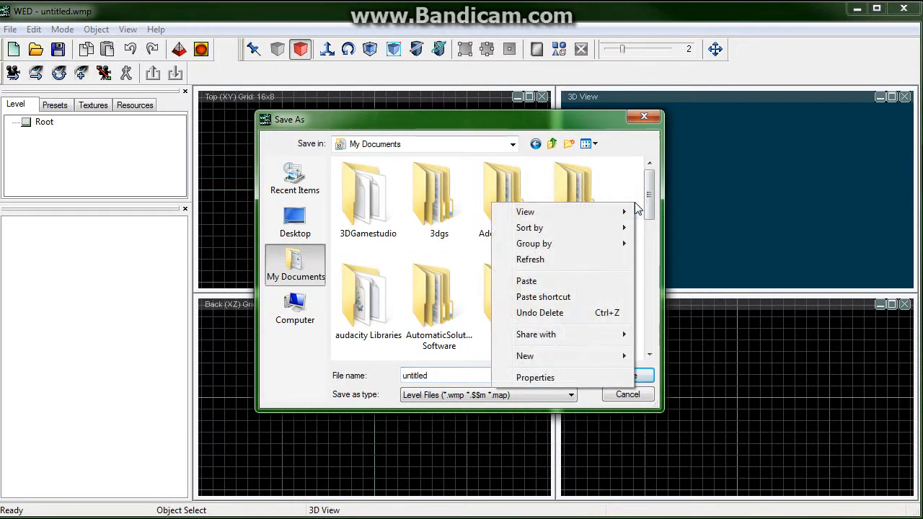
{"action": "mouse_move", "coordinate": [569, 356]}
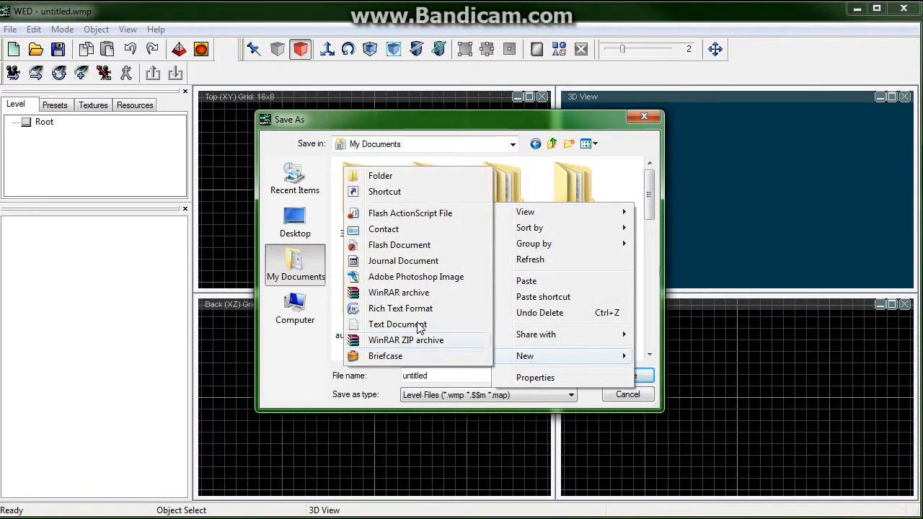
{"action": "left_click", "coordinate": [410, 179]}
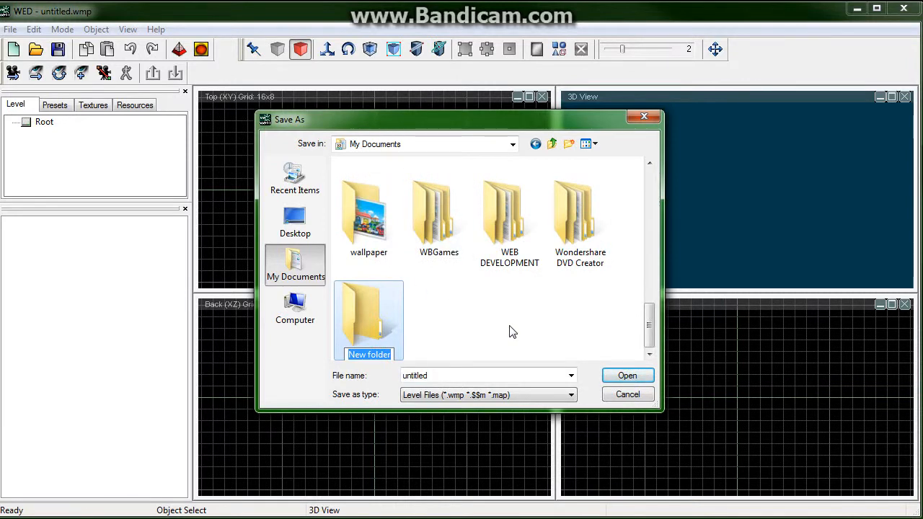
{"action": "type", "text": "3dgs projects"}
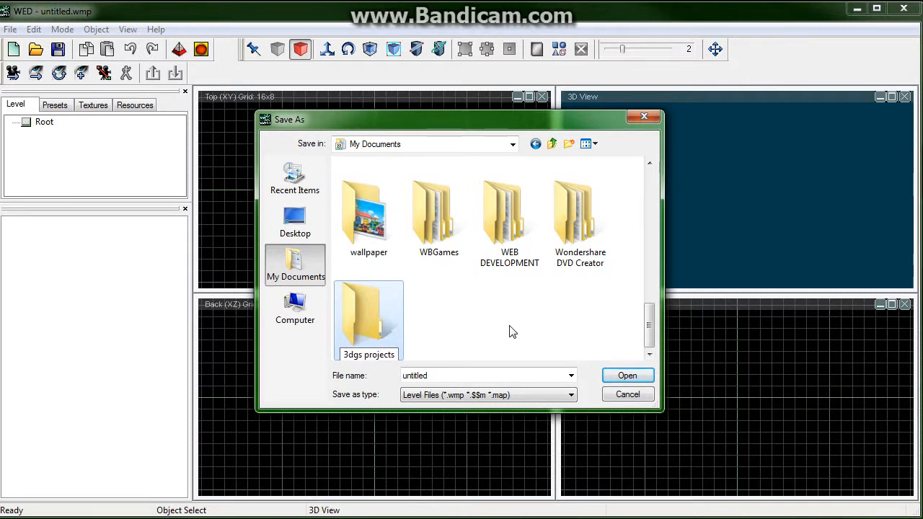
{"action": "key", "text": "Return"}
{"action": "key", "text": "Return"}
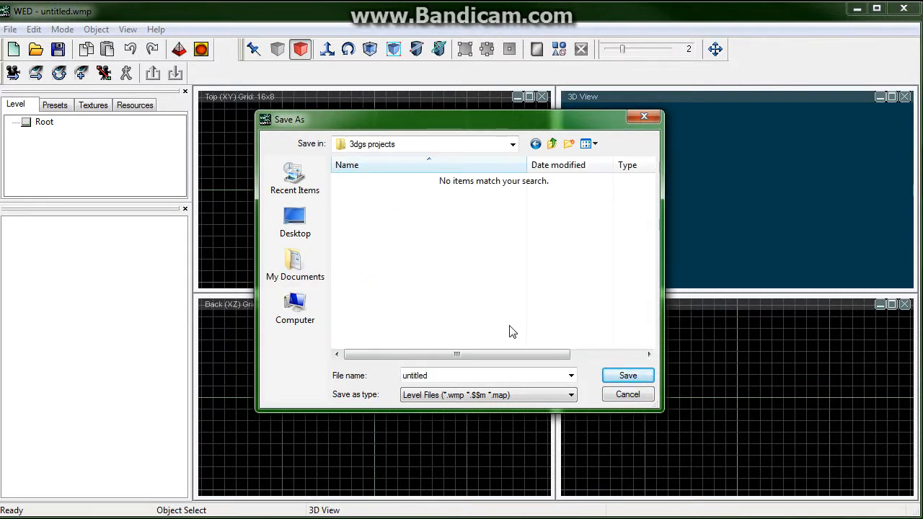
Step: Create a subfolder named fps inside it and open it
{"action": "left_click", "coordinate": [569, 144]}
{"action": "type", "text": "fps"}
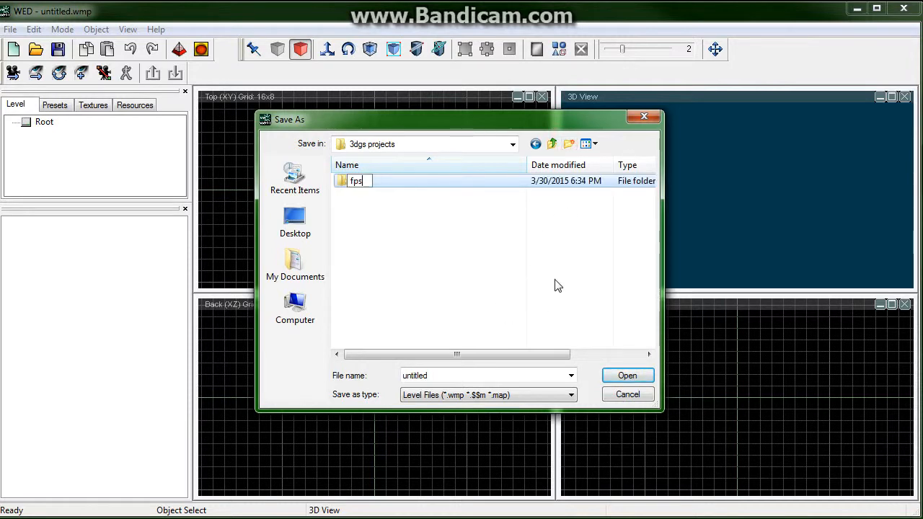
{"action": "key", "text": "Return"}
{"action": "key", "text": "Return"}
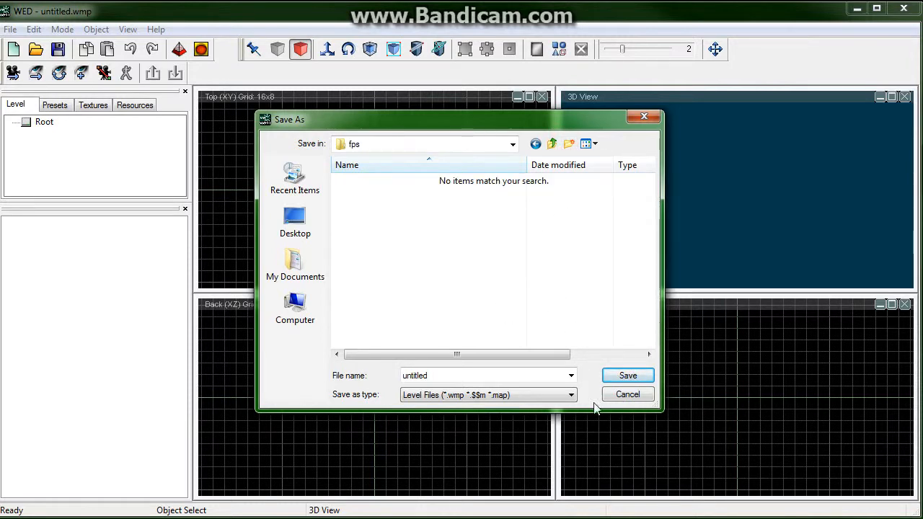
Step: Save the level with the file name fps
{"action": "double_click", "coordinate": [503, 375]}
{"action": "type", "text": "fps_main"}
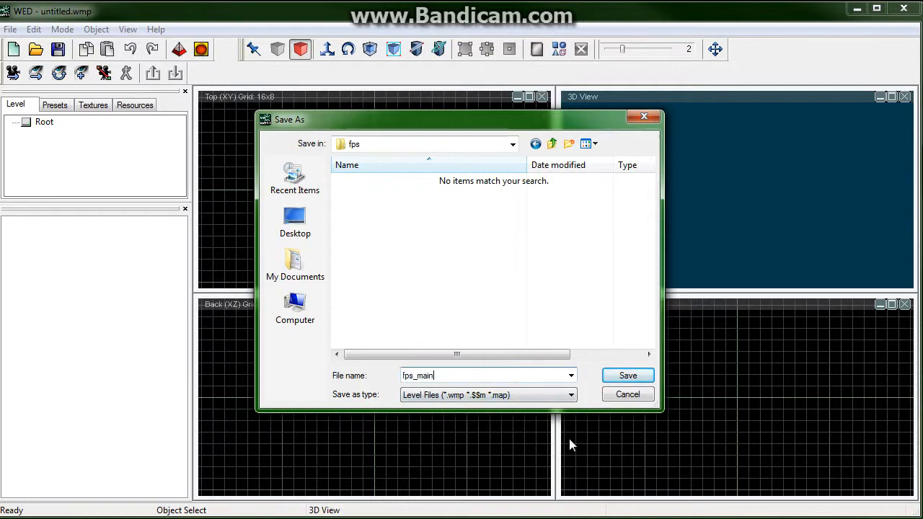
{"action": "key", "text": "Return"}
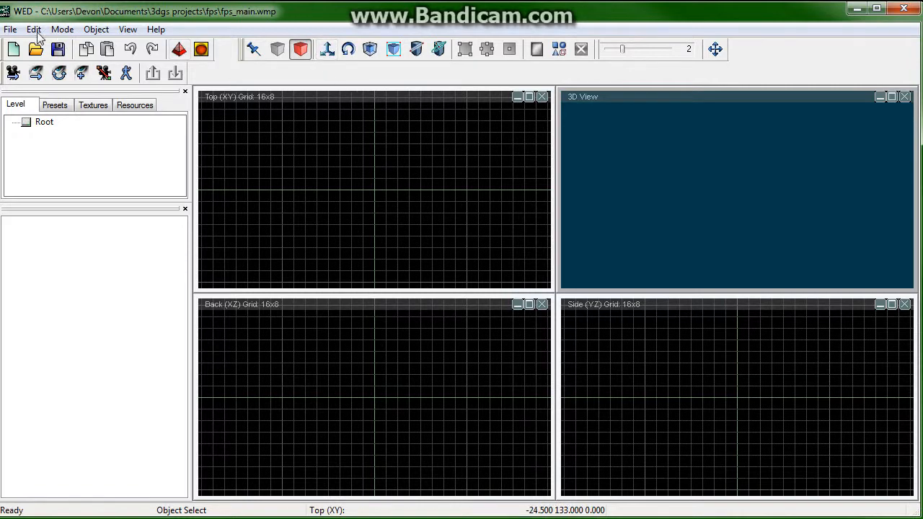
Step: Open the map properties, create a new script from the Empty Script template, and close the dialog
{"action": "left_click", "coordinate": [13, 28]}
{"action": "left_click", "coordinate": [52, 169]}
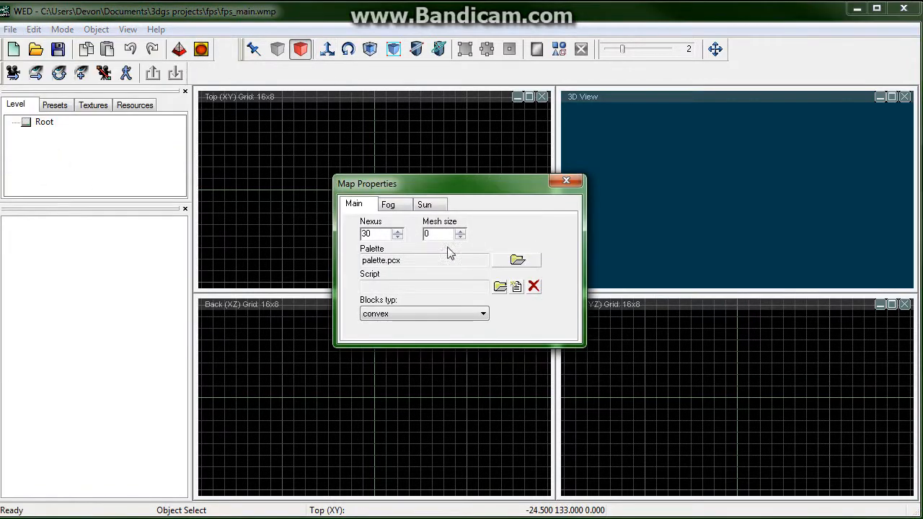
{"action": "left_click_drag", "start_coordinate": [344, 185], "coordinate": [386, 189]}
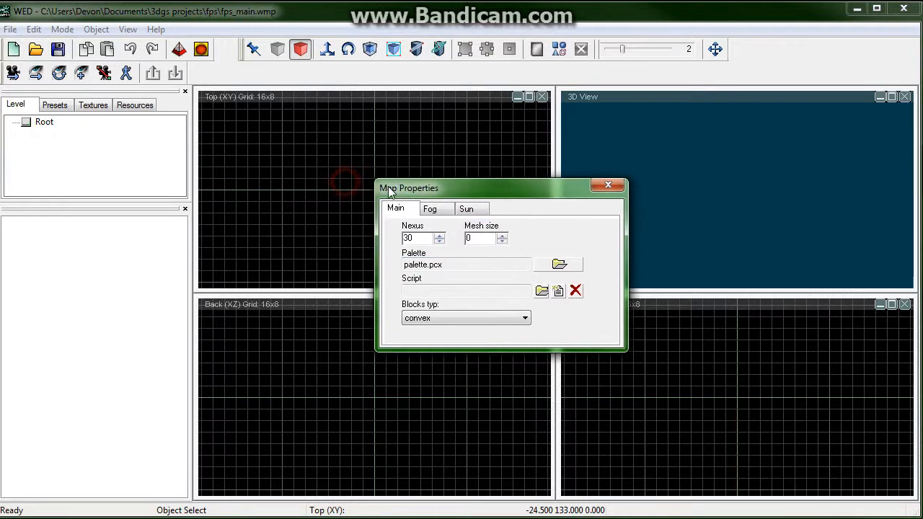
{"action": "left_click", "coordinate": [558, 291]}
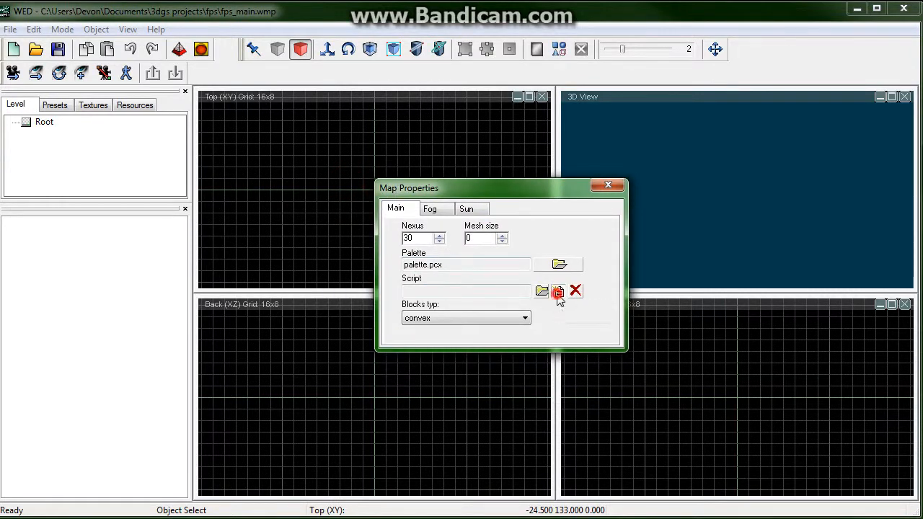
{"action": "left_click", "coordinate": [409, 264]}
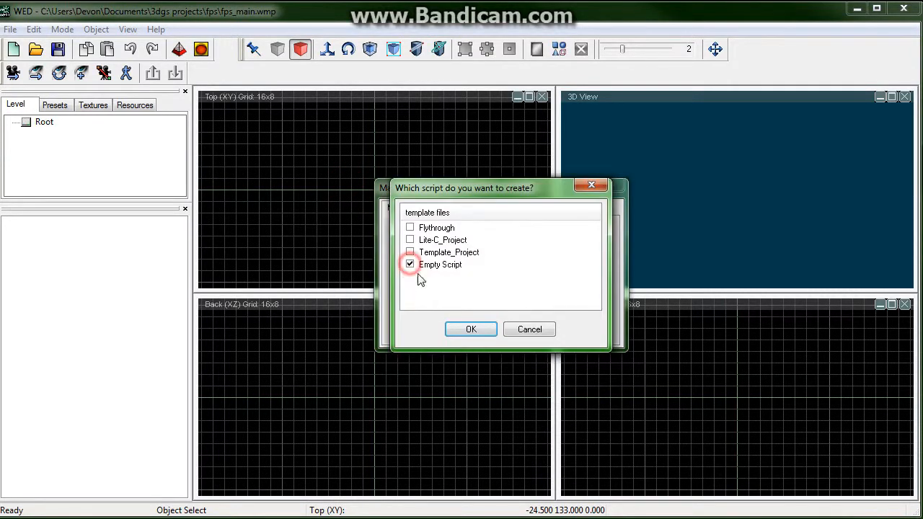
{"action": "left_click", "coordinate": [471, 331]}
{"action": "double_click", "coordinate": [458, 291]}
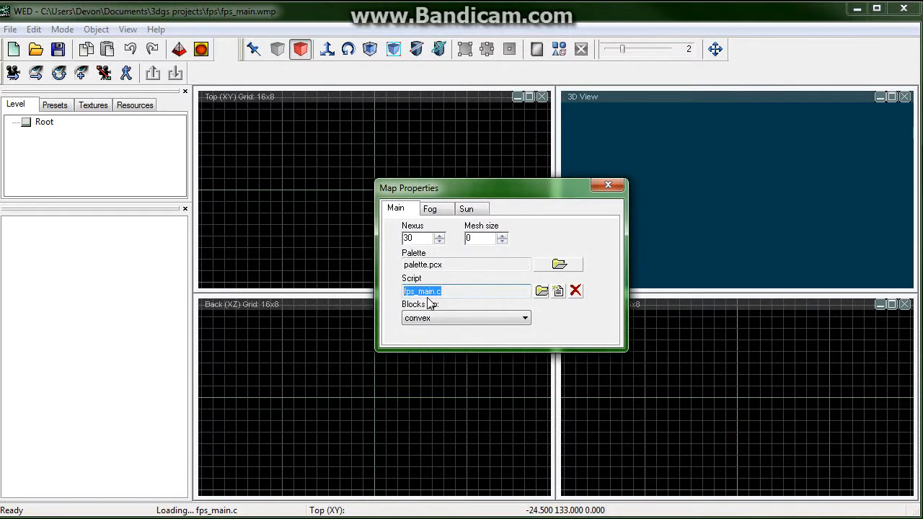
{"action": "left_click_drag", "start_coordinate": [448, 292], "coordinate": [438, 291]}
{"action": "left_click", "coordinate": [612, 184]}
Step: Browse the level's script files in the resources list
{"action": "left_click", "coordinate": [137, 108]}
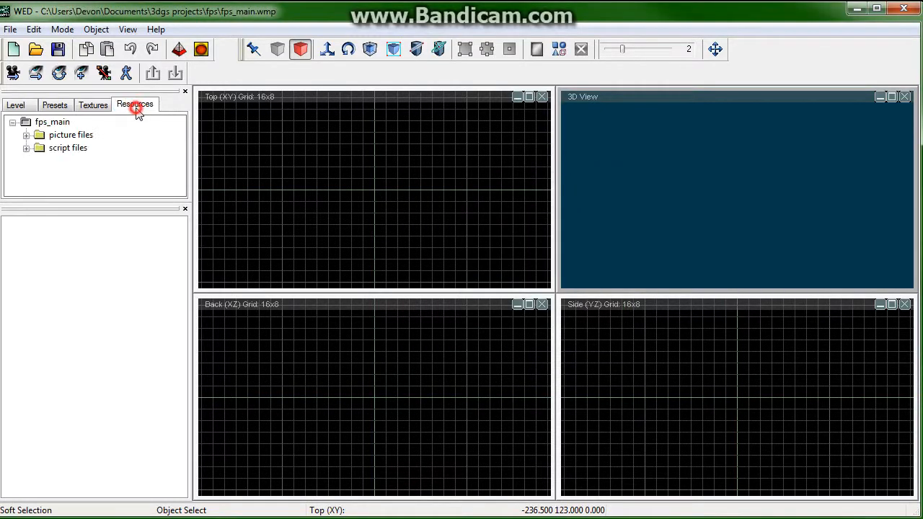
{"action": "left_click", "coordinate": [26, 148]}
{"action": "left_click", "coordinate": [83, 161]}
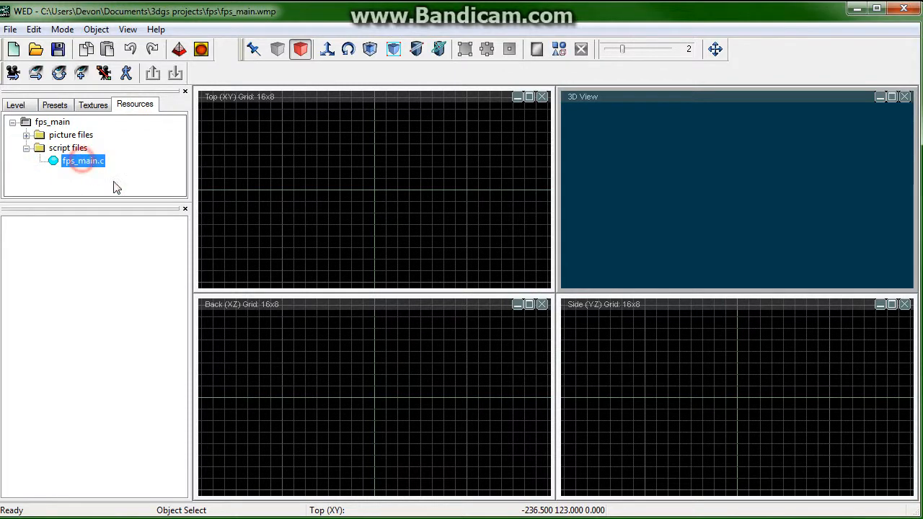
{"action": "left_click", "coordinate": [328, 48]}
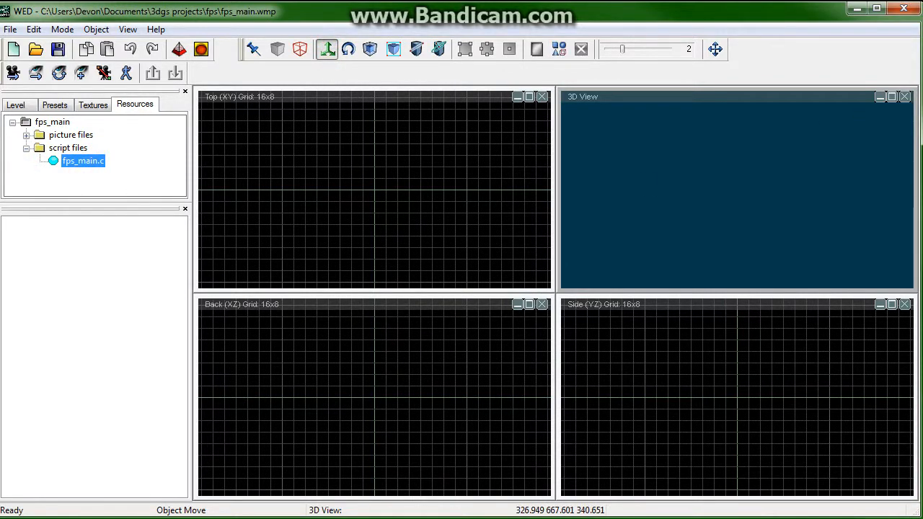
{"action": "left_click", "coordinate": [903, 2]}
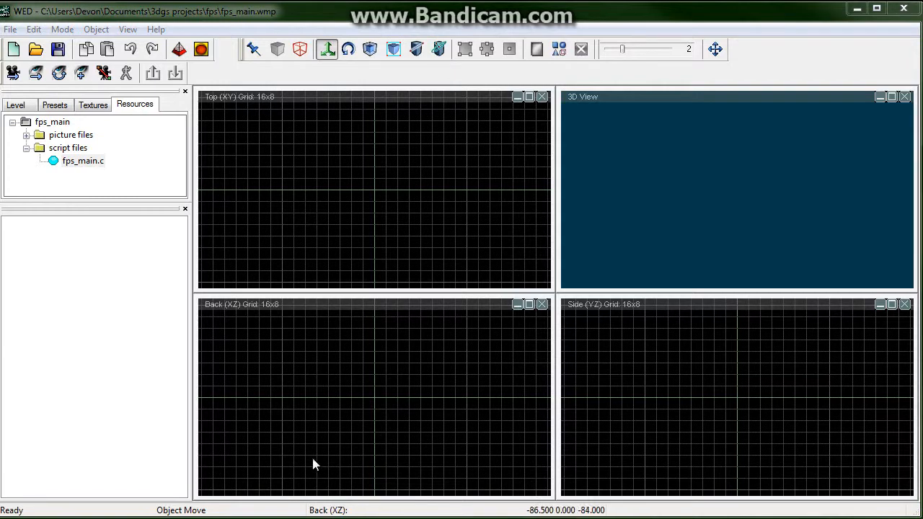
Step: Open the MED Model Editor from the Start menu and maximize its window
{"action": "mouse_move", "coordinate": [312, 511]}
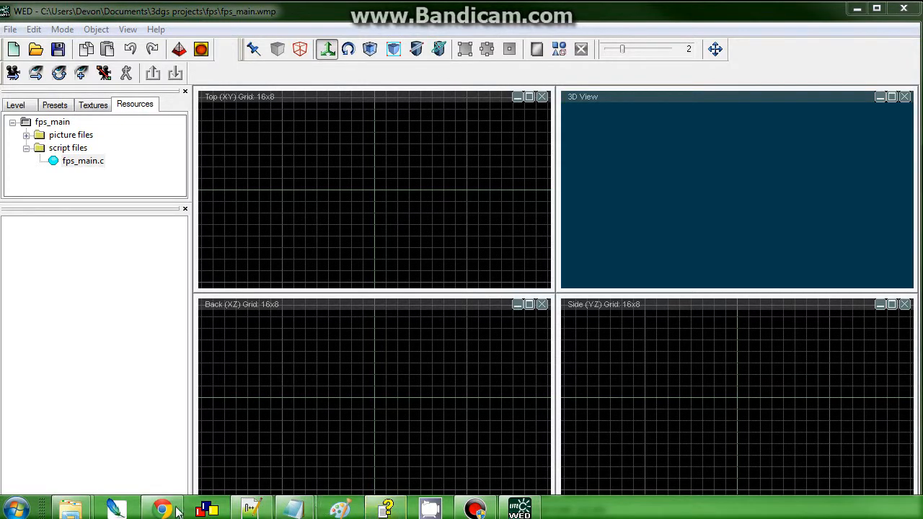
{"action": "left_click", "coordinate": [18, 510]}
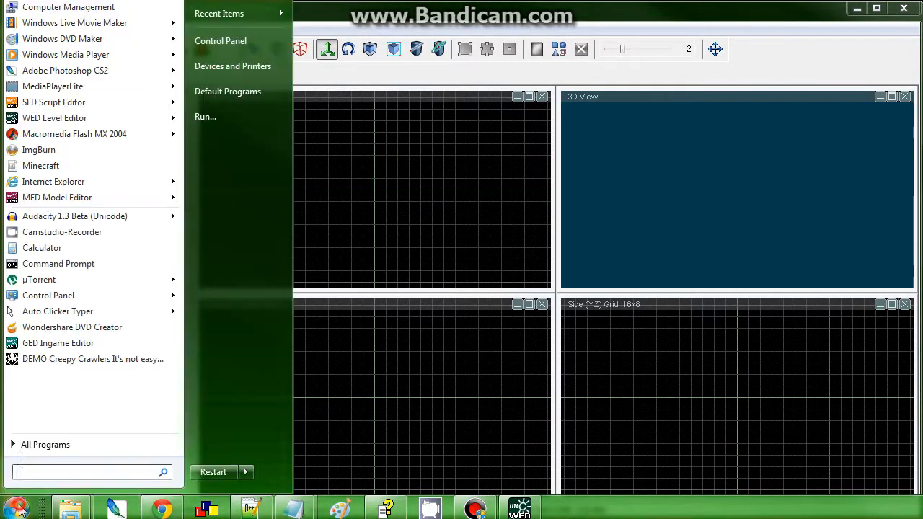
{"action": "left_click", "coordinate": [43, 216]}
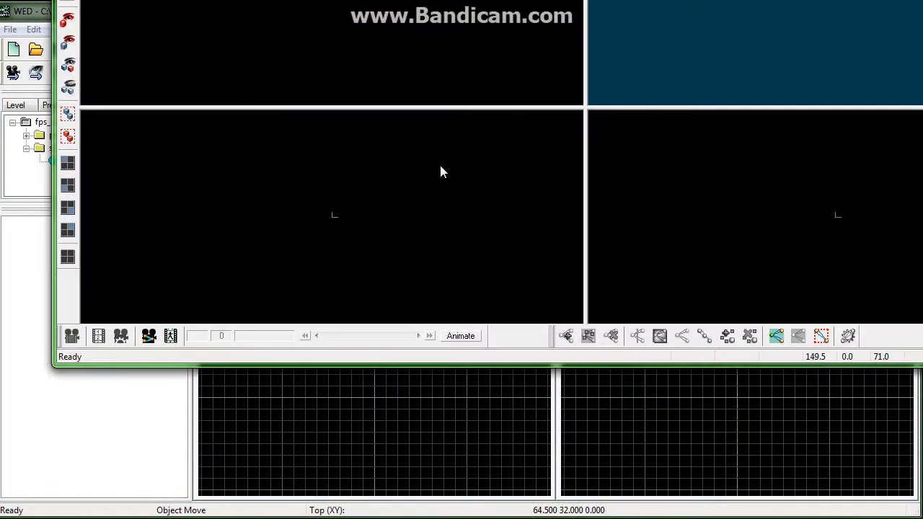
{"action": "left_click_drag", "start_coordinate": [462, 0], "coordinate": [411, 0]}
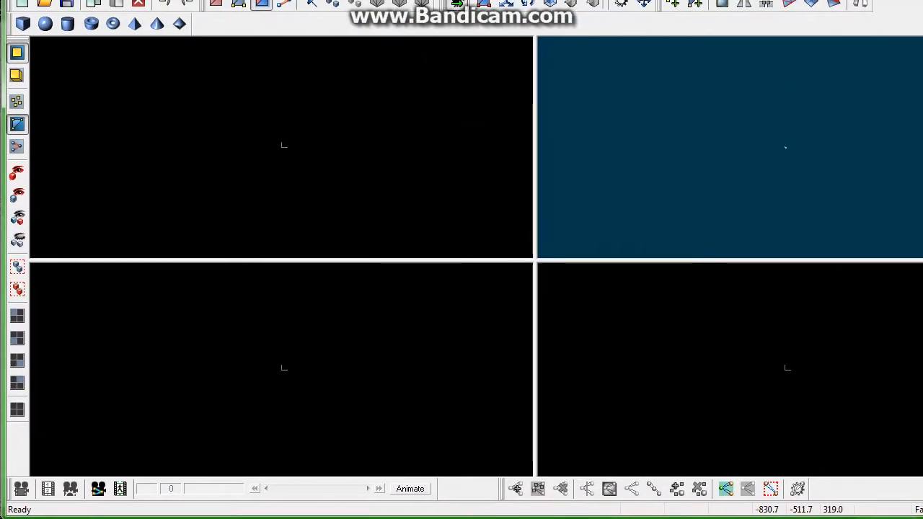
Step: Add a cube primitive at the centre of the top view
{"action": "mouse_move", "coordinate": [922, 0]}
{"action": "left_mouse_down"}
{"action": "mouse_move", "coordinate": [912, 3]}
{"action": "mouse_move", "coordinate": [921, 3]}
{"action": "left_mouse_up"}
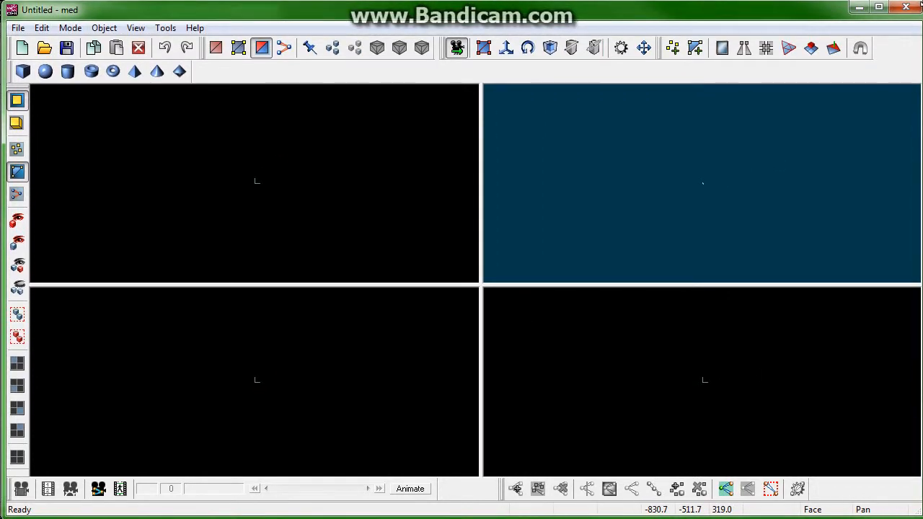
{"action": "left_click", "coordinate": [26, 75]}
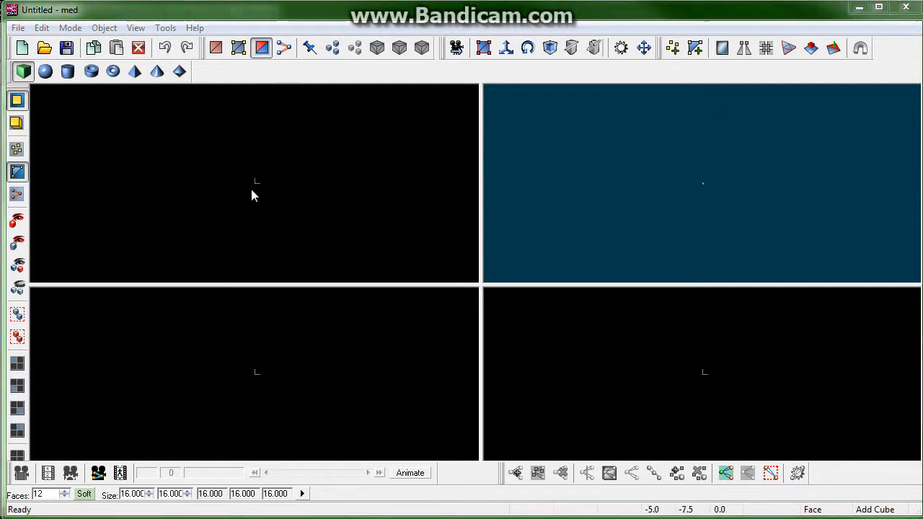
{"action": "left_click", "coordinate": [254, 183]}
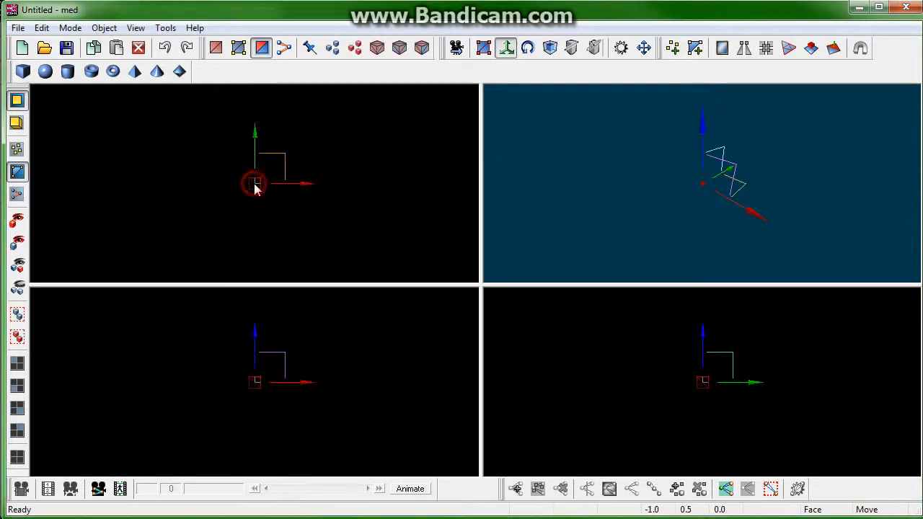
Step: Select the cube for scaling and review the move and scale snap values in Edit Options
{"action": "left_click", "coordinate": [506, 48]}
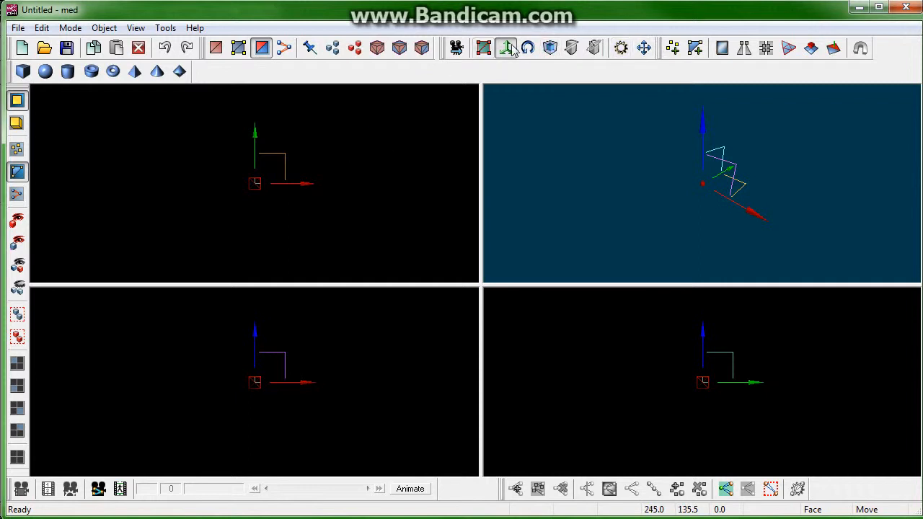
{"action": "left_click", "coordinate": [352, 169]}
{"action": "left_click_drag", "start_coordinate": [343, 127], "coordinate": [266, 201]}
{"action": "left_click", "coordinate": [551, 48]}
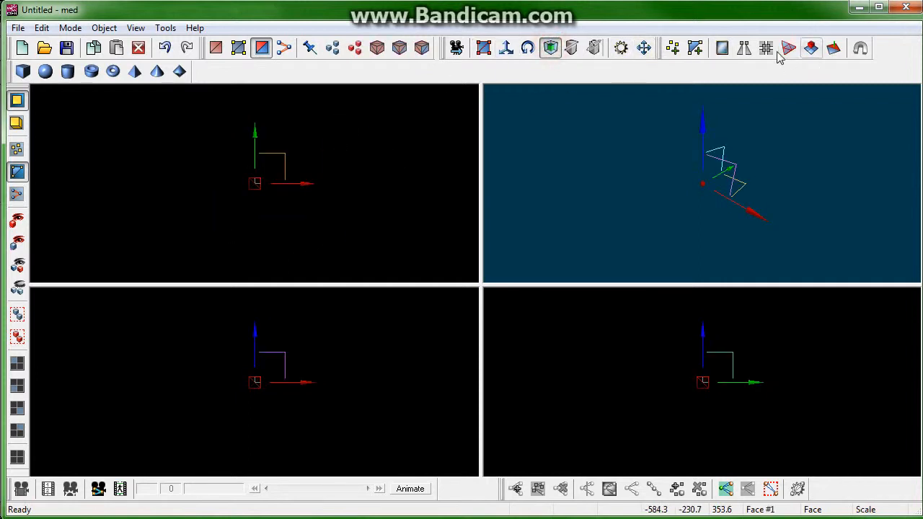
{"action": "left_click", "coordinate": [621, 48]}
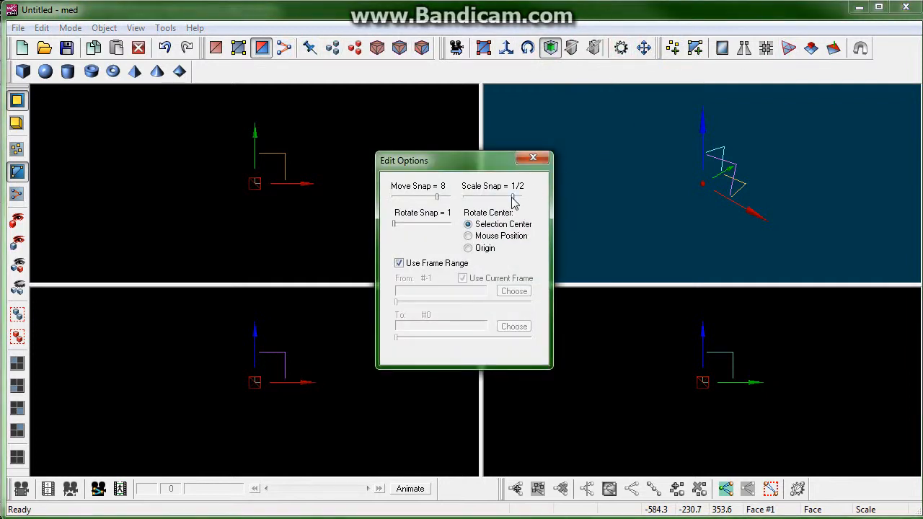
{"action": "left_click", "coordinate": [533, 157]}
Step: Scale the cube up to a factor of 2
{"action": "mouse_move", "coordinate": [258, 183]}
{"action": "left_mouse_down"}
{"action": "mouse_move", "coordinate": [261, 200]}
{"action": "mouse_move", "coordinate": [261, 186]}
{"action": "left_mouse_up"}
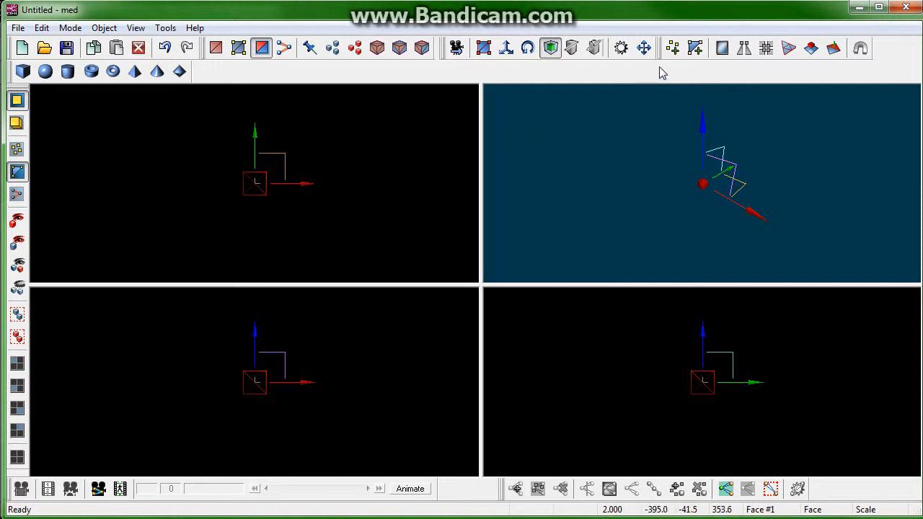
{"action": "left_click_drag", "start_coordinate": [252, 179], "coordinate": [253, 183]}
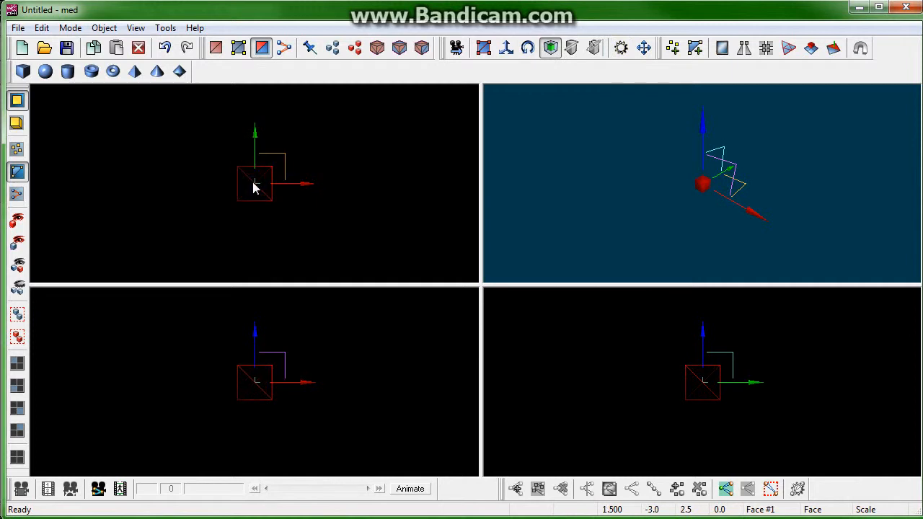
{"action": "left_click_drag", "start_coordinate": [256, 188], "coordinate": [255, 187]}
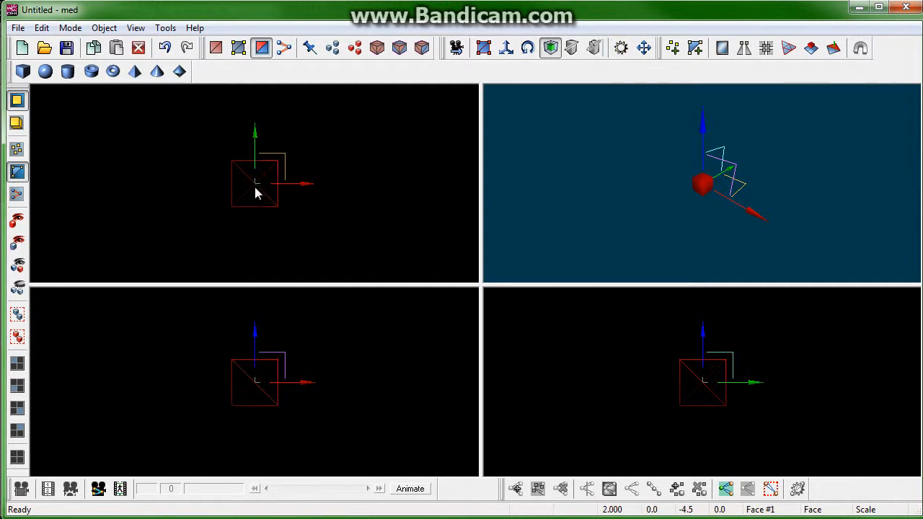
Step: Select the cube's right end face and extrude it by 64
{"action": "left_click", "coordinate": [508, 49]}
{"action": "left_click", "coordinate": [299, 151]}
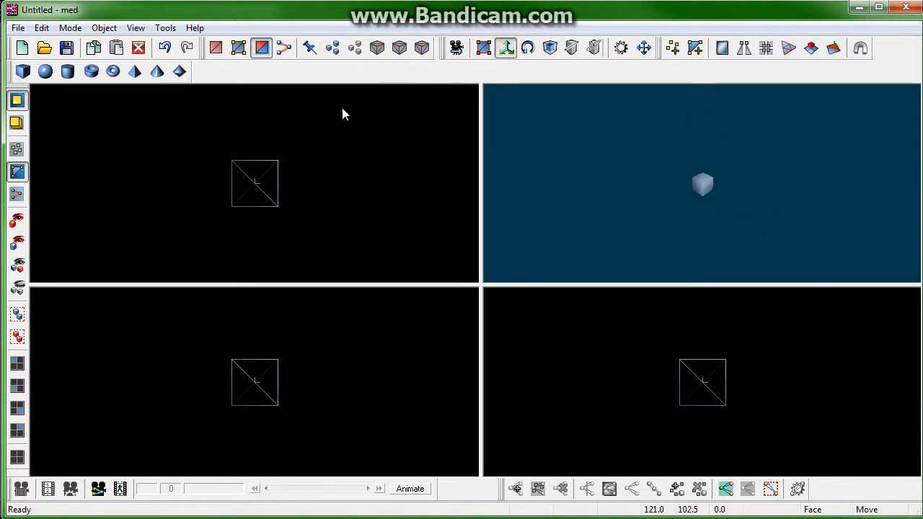
{"action": "left_click_drag", "start_coordinate": [335, 129], "coordinate": [261, 252]}
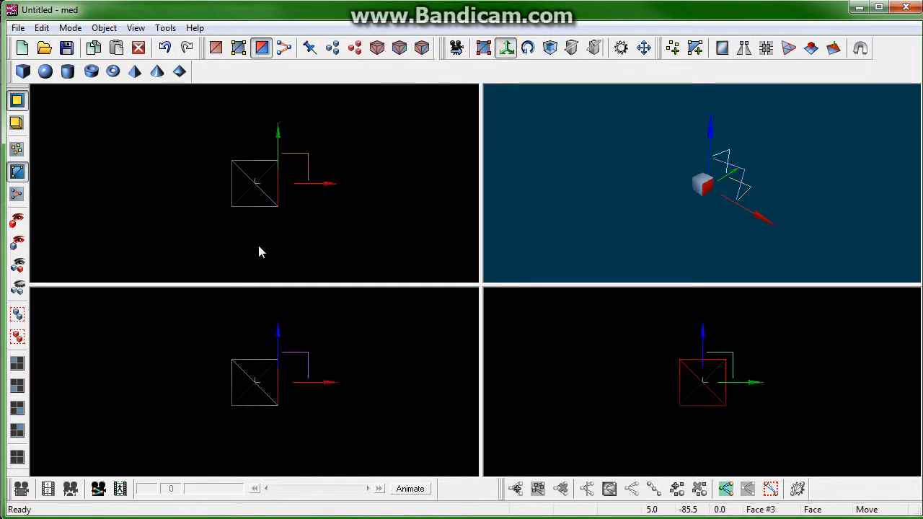
{"action": "left_click", "coordinate": [814, 48]}
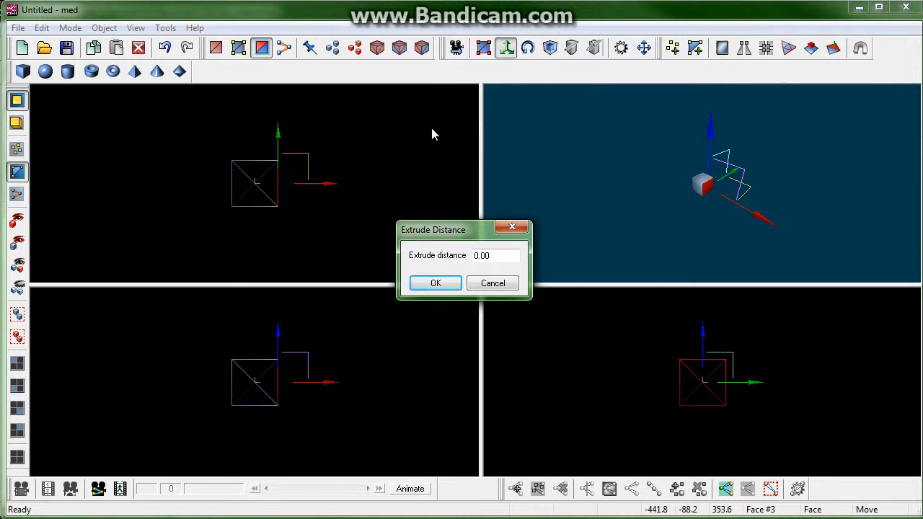
{"action": "double_click", "coordinate": [509, 256]}
{"action": "type", "text": "64"}
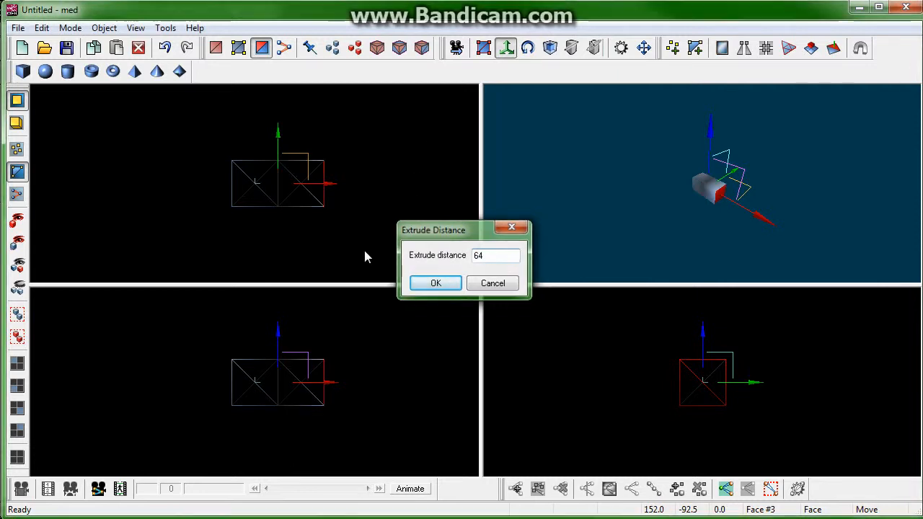
{"action": "key", "text": "Return"}
Step: Select the opposite end face and extrude it four times by 64
{"action": "left_click_drag", "start_coordinate": [158, 123], "coordinate": [243, 246]}
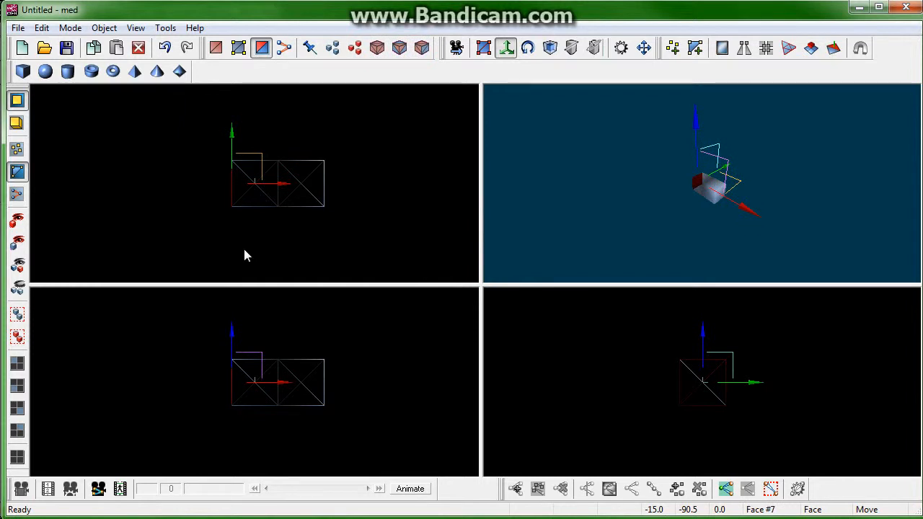
{"action": "left_click", "coordinate": [813, 49]}
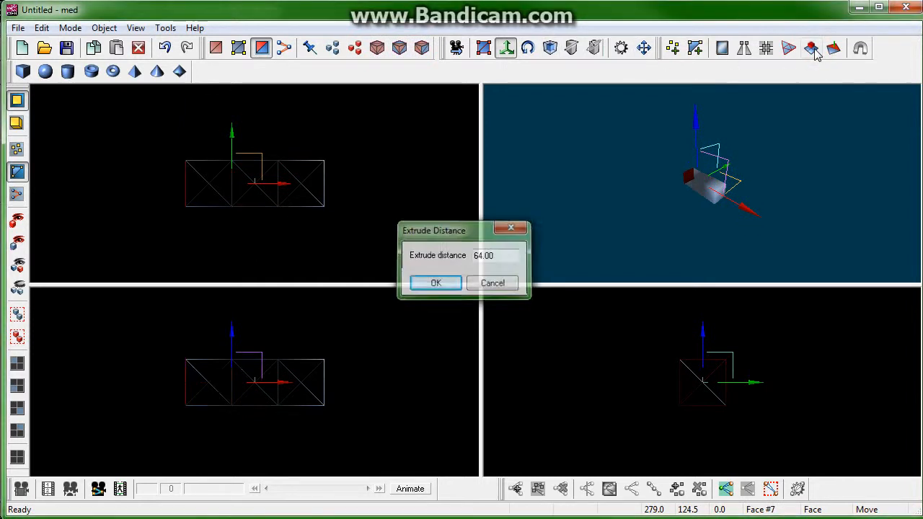
{"action": "key", "text": "Return"}
{"action": "left_click", "coordinate": [813, 49]}
{"action": "key", "text": "Return"}
{"action": "left_click", "coordinate": [813, 50]}
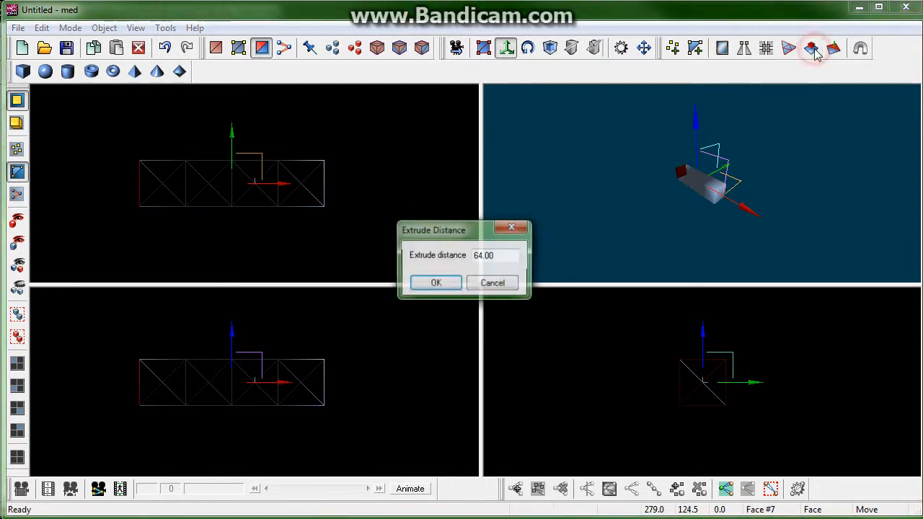
{"action": "key", "text": "Return"}
{"action": "left_click", "coordinate": [813, 49]}
{"action": "key", "text": "Return"}
Step: Select the right end face again and extrude it twice more by 64
{"action": "left_click", "coordinate": [326, 178]}
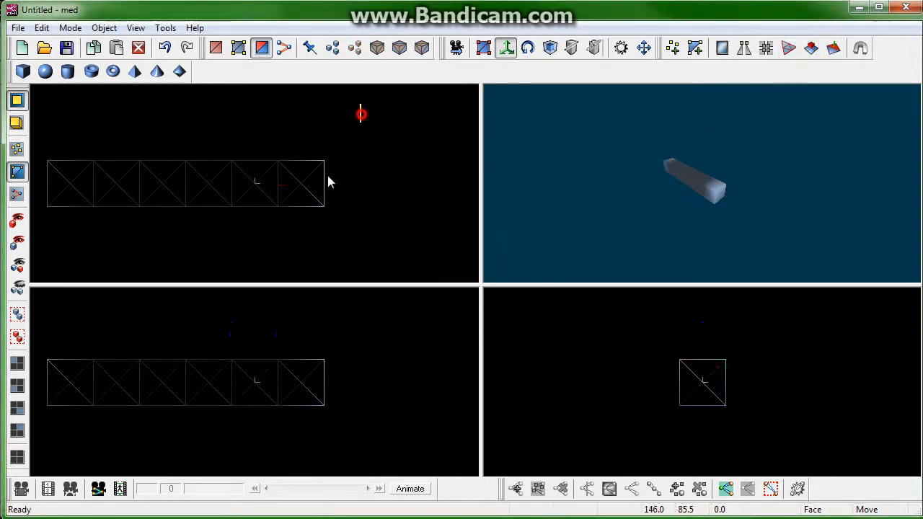
{"action": "left_click_drag", "start_coordinate": [412, 114], "coordinate": [312, 229]}
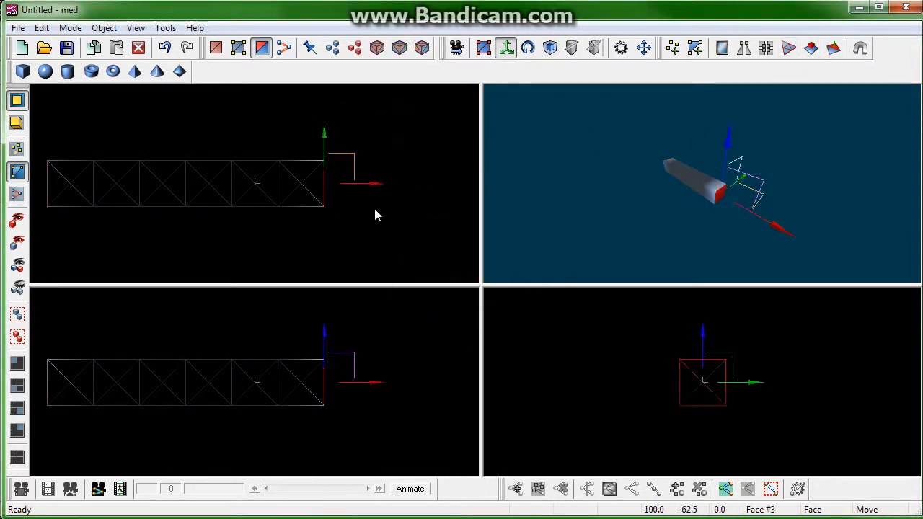
{"action": "left_click", "coordinate": [810, 49]}
{"action": "key", "text": "Return"}
{"action": "left_click", "coordinate": [811, 49]}
{"action": "key", "text": "Return"}
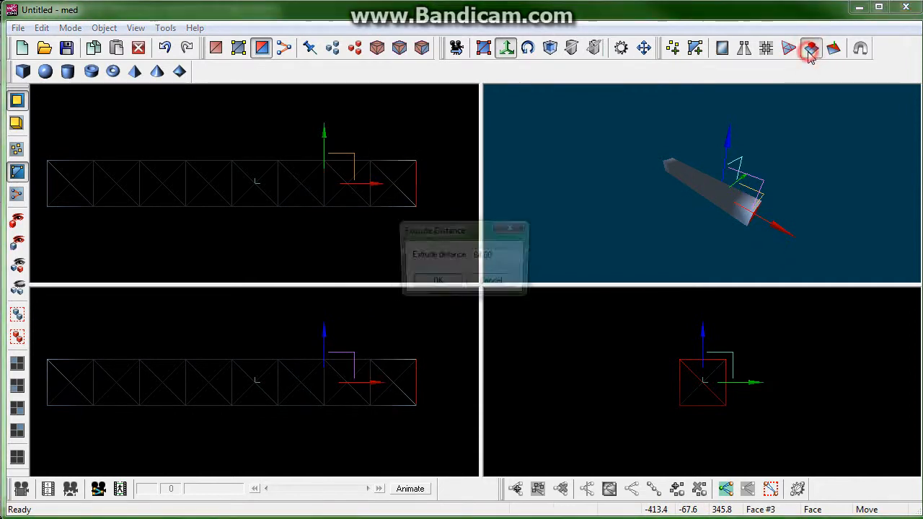
Step: Select the strip's back side face and extrude it six times by 64 to widen it
{"action": "scroll", "coordinate": [354, 148], "scroll_direction": "down", "scroll_amount": 3}
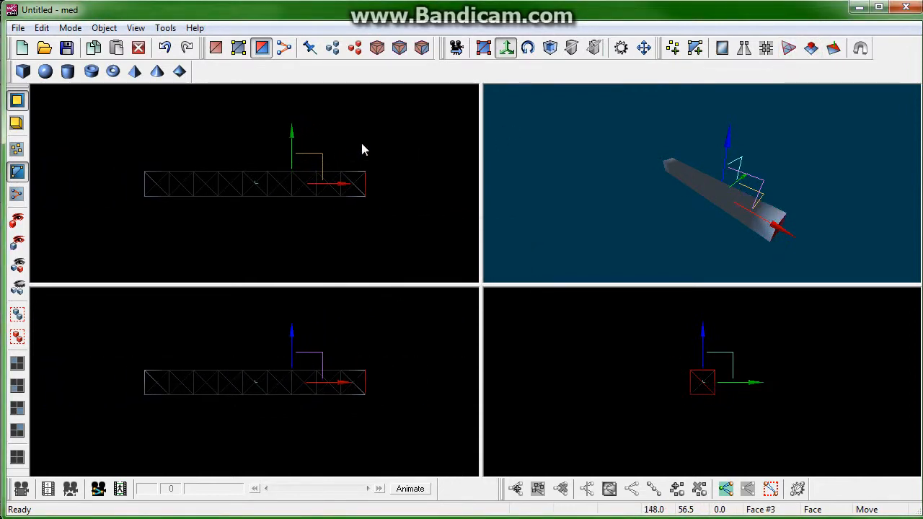
{"action": "scroll", "coordinate": [362, 145], "scroll_direction": "down", "scroll_amount": 3}
{"action": "left_click_drag", "start_coordinate": [384, 142], "coordinate": [115, 181]}
{"action": "left_click", "coordinate": [810, 57]}
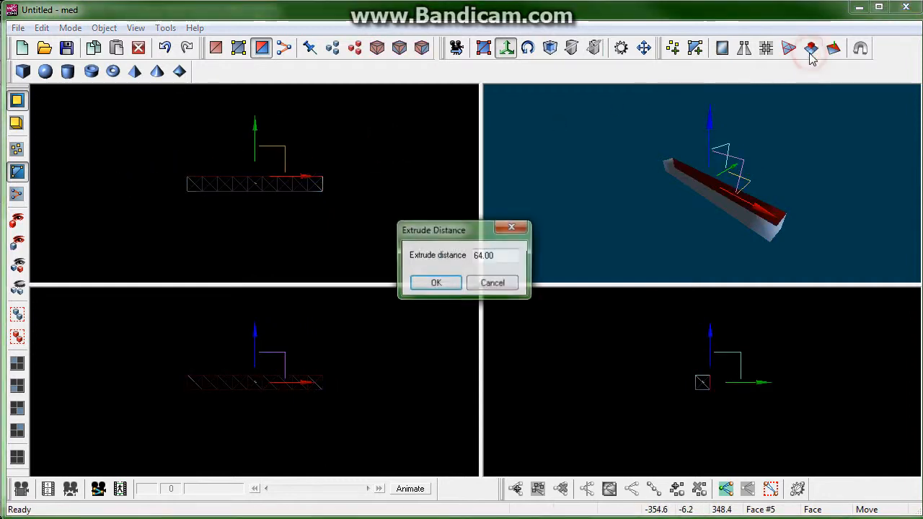
{"action": "key", "text": "Return"}
{"action": "left_click", "coordinate": [810, 57]}
{"action": "key", "text": "Return"}
{"action": "left_click", "coordinate": [810, 57]}
{"action": "key", "text": "Return"}
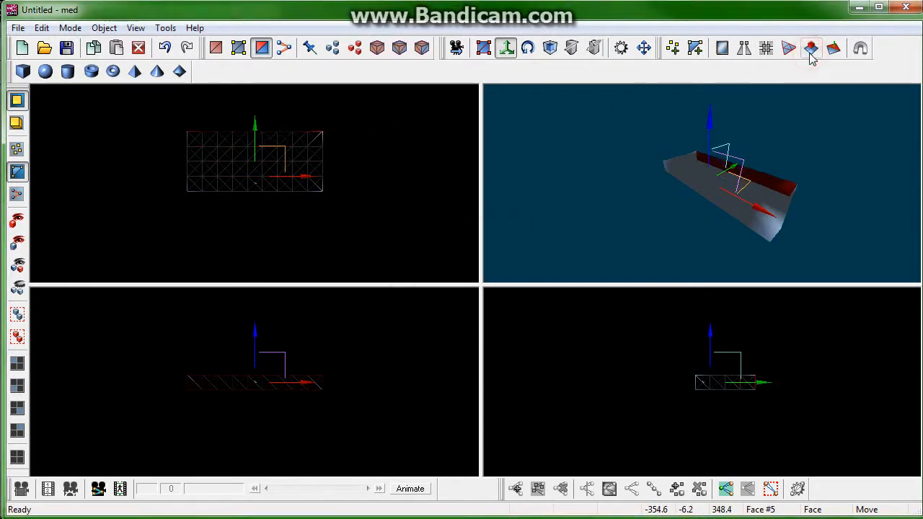
{"action": "left_click", "coordinate": [810, 57]}
{"action": "key", "text": "Return"}
{"action": "left_click", "coordinate": [810, 57]}
{"action": "key", "text": "Return"}
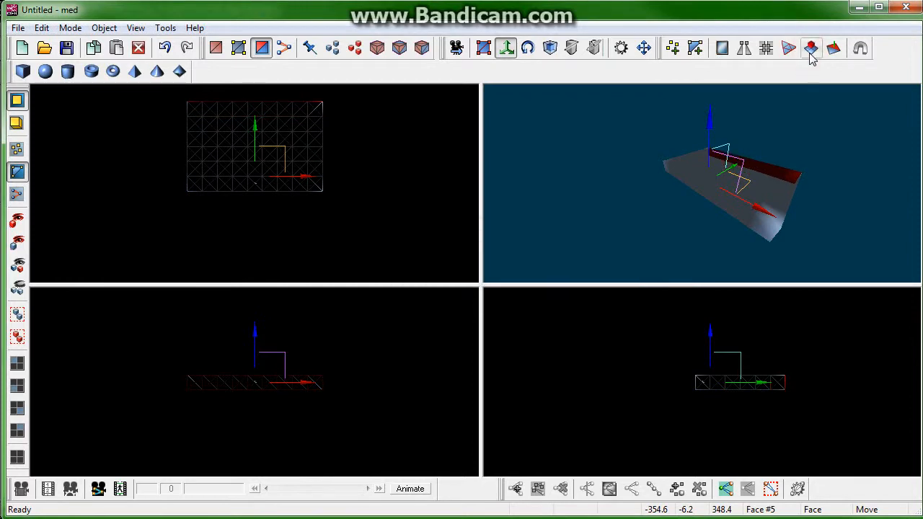
{"action": "left_click", "coordinate": [810, 57]}
{"action": "key", "text": "Return"}
Step: Select the strip's front side face and extrude it six times by 64
{"action": "left_click_drag", "start_coordinate": [409, 216], "coordinate": [143, 181]}
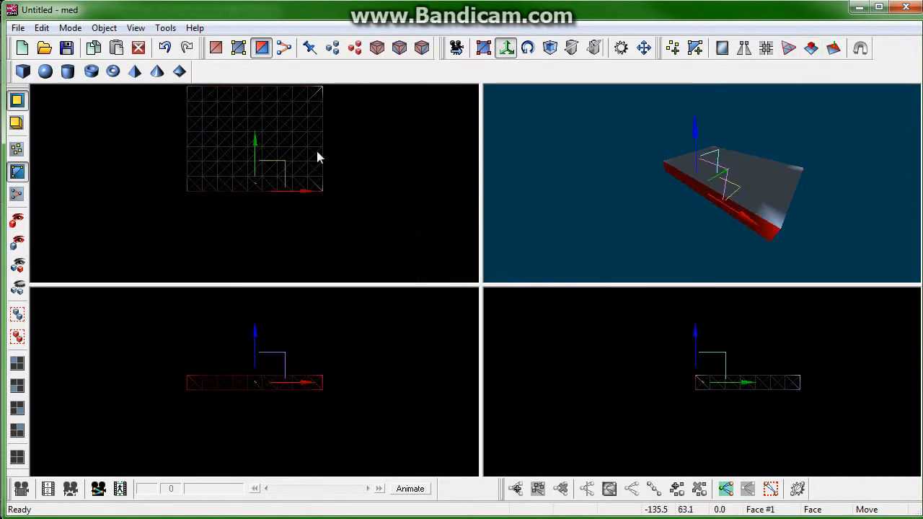
{"action": "left_click", "coordinate": [810, 57]}
{"action": "key", "text": "Return"}
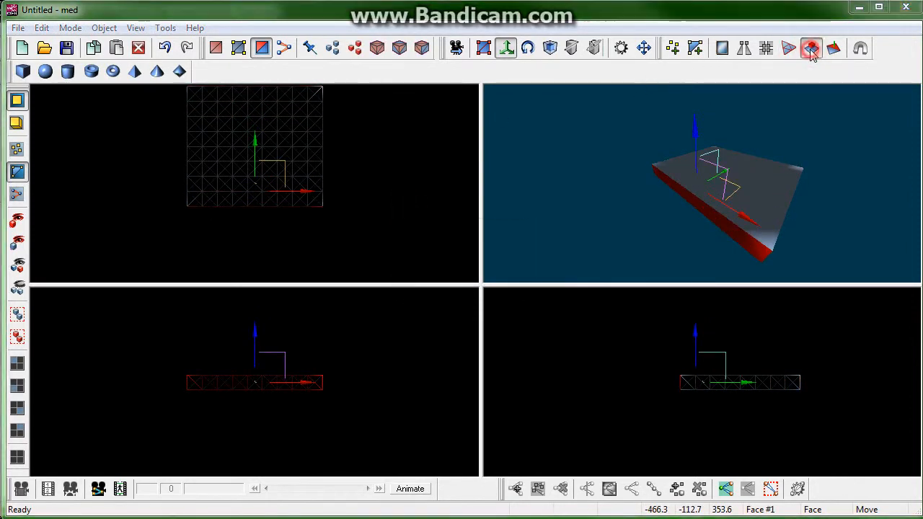
{"action": "left_click", "coordinate": [810, 57]}
{"action": "key", "text": "Return"}
{"action": "left_click", "coordinate": [810, 57]}
{"action": "key", "text": "Return"}
{"action": "left_click", "coordinate": [810, 57]}
{"action": "key", "text": "Return"}
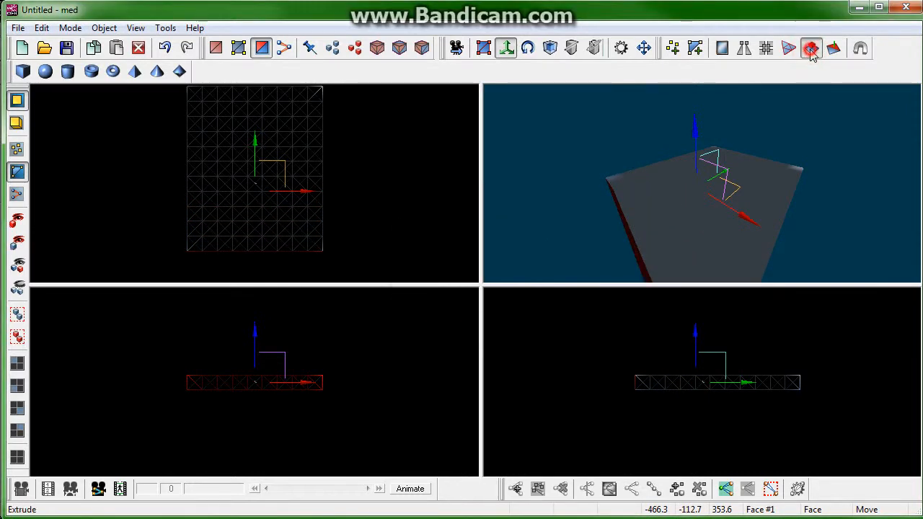
{"action": "left_click", "coordinate": [810, 56]}
{"action": "key", "text": "Return"}
{"action": "left_click", "coordinate": [810, 55]}
{"action": "key", "text": "Return"}
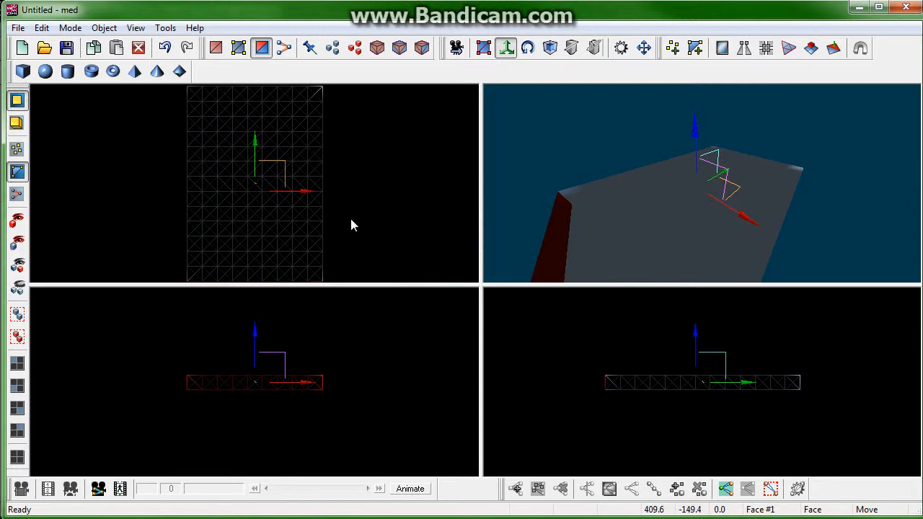
Step: Select the slab's top face and extrude it three times by 64, cancelling a fourth extrusion
{"action": "left_click_drag", "start_coordinate": [392, 340], "coordinate": [137, 385]}
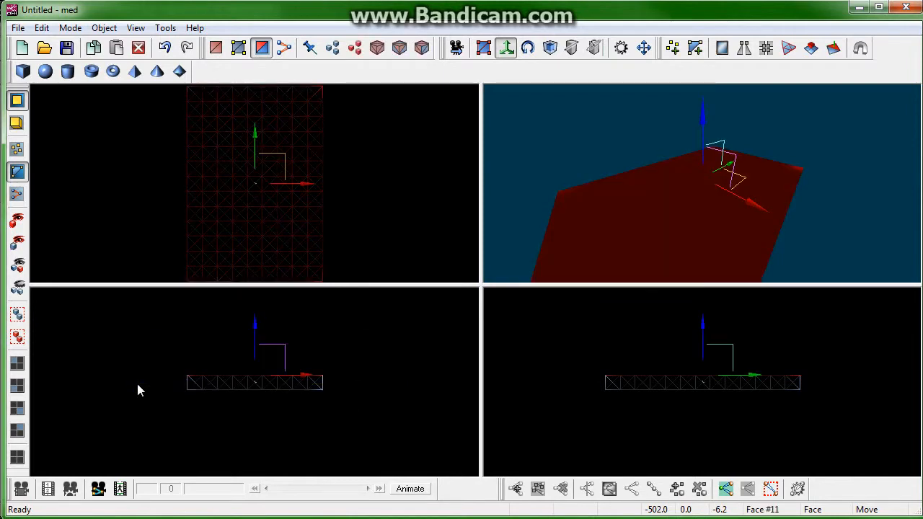
{"action": "left_click", "coordinate": [811, 56]}
{"action": "key", "text": "Return"}
{"action": "left_click", "coordinate": [811, 56]}
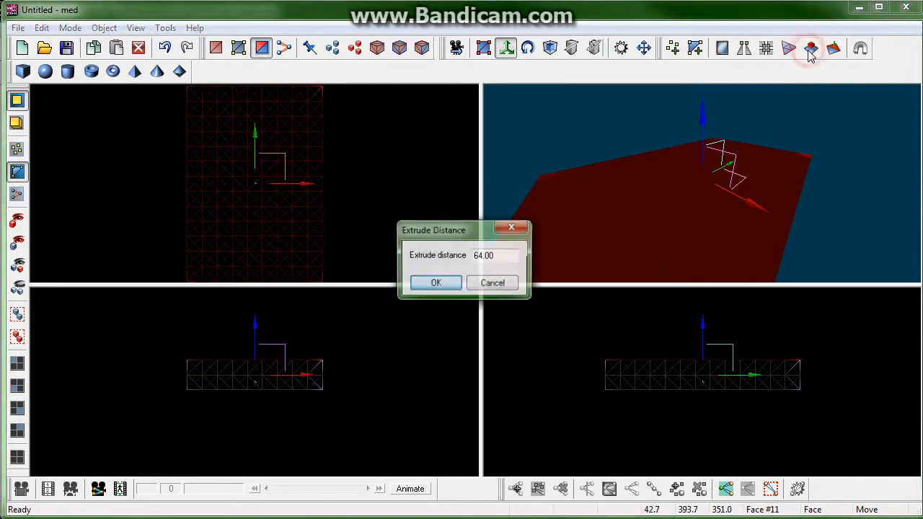
{"action": "key", "text": "Return"}
{"action": "left_click", "coordinate": [811, 56]}
{"action": "key", "text": "Return"}
{"action": "left_click", "coordinate": [811, 57]}
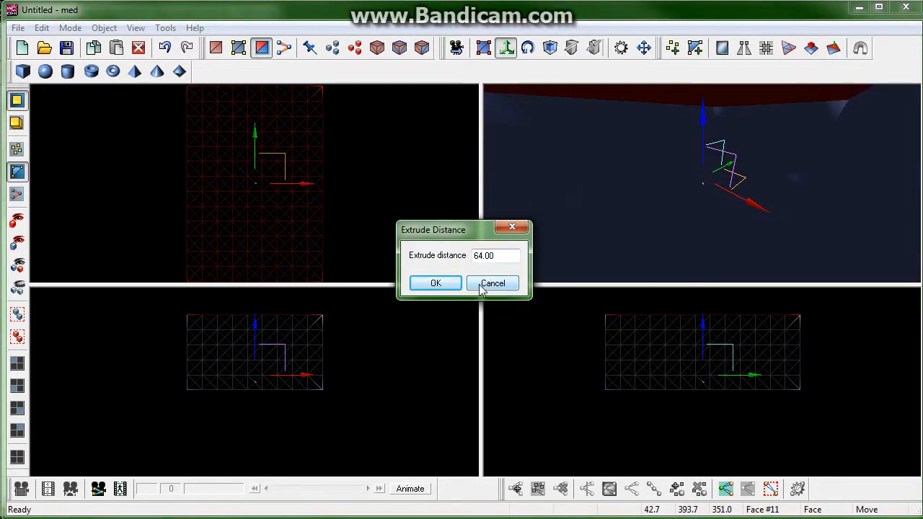
{"action": "left_click", "coordinate": [482, 284]}
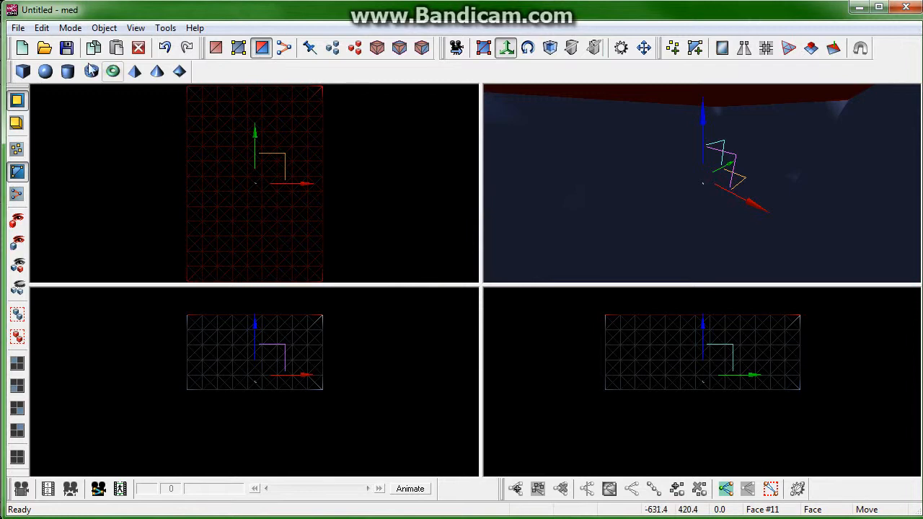
Step: Save the model as room1 in a new models folder created inside Documents\3dgs\fps
{"action": "left_click", "coordinate": [66, 48]}
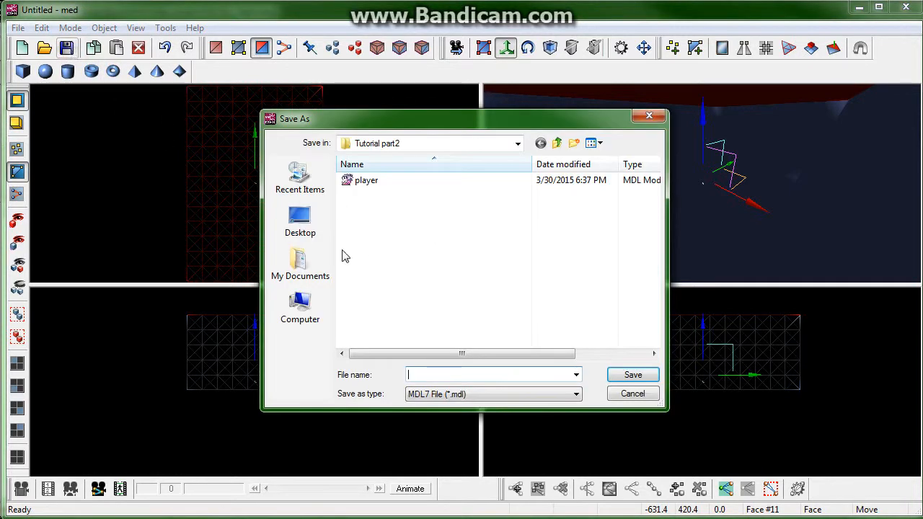
{"action": "left_click", "coordinate": [302, 271]}
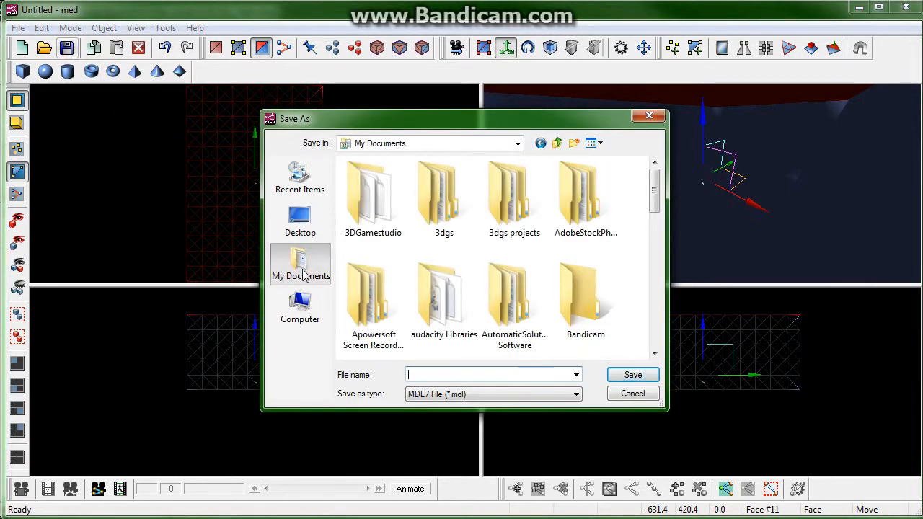
{"action": "double_click", "coordinate": [452, 194]}
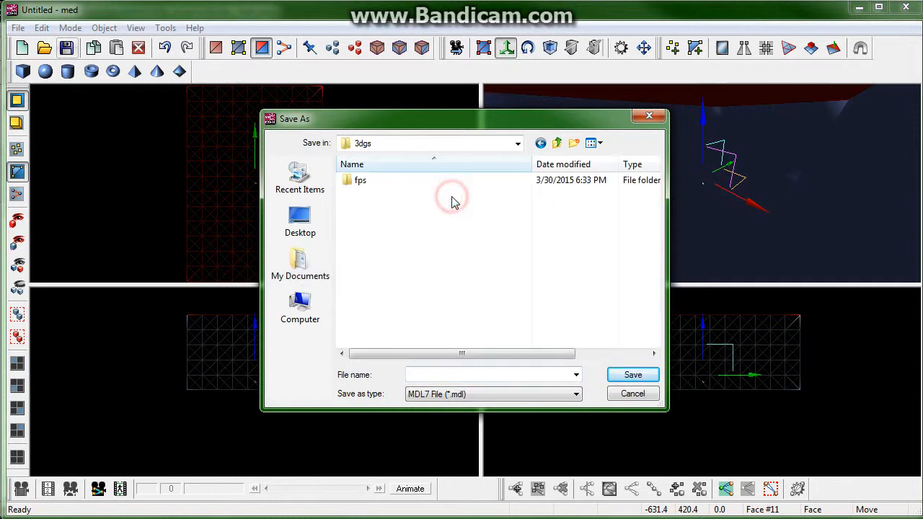
{"action": "double_click", "coordinate": [360, 182]}
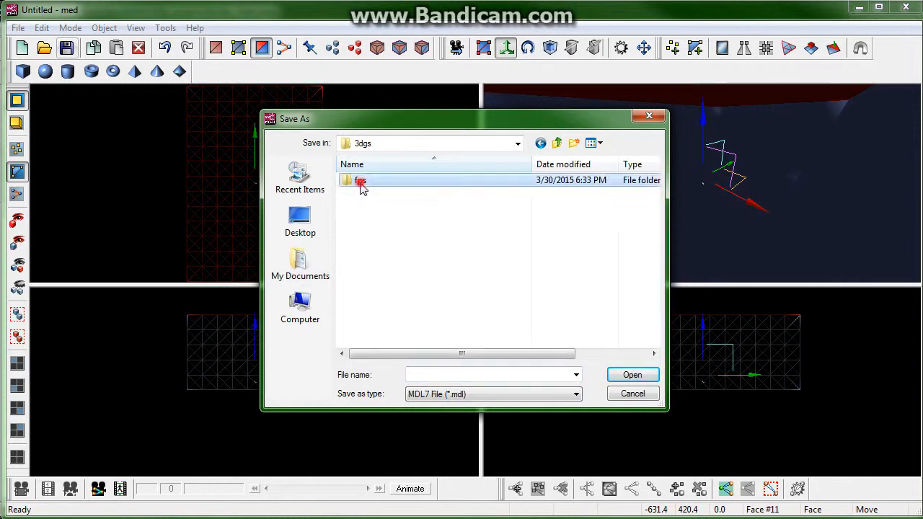
{"action": "left_click", "coordinate": [574, 144]}
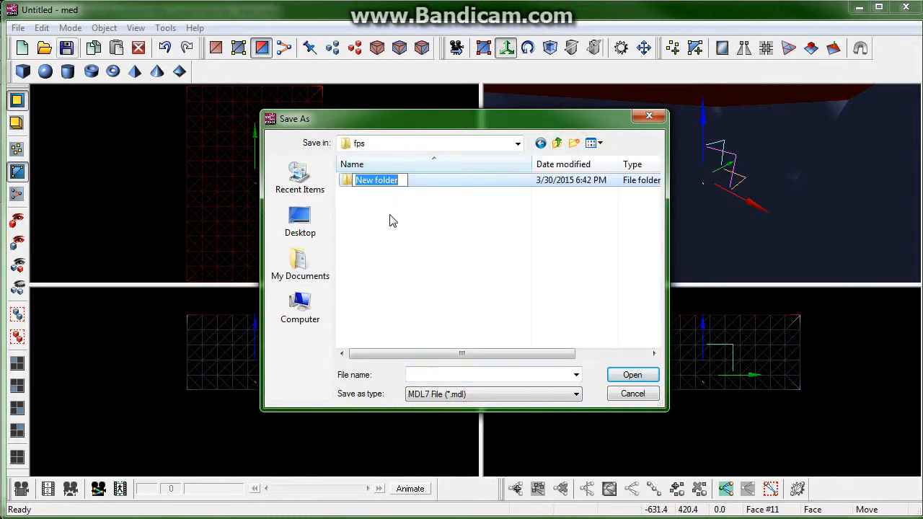
{"action": "type", "text": "models"}
{"action": "key", "text": "Return"}
{"action": "key", "text": "Return"}
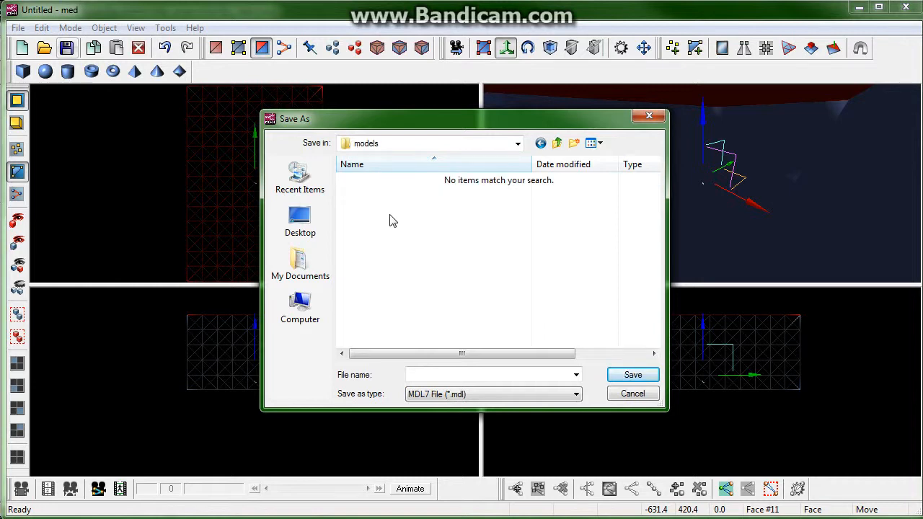
{"action": "left_click", "coordinate": [436, 375]}
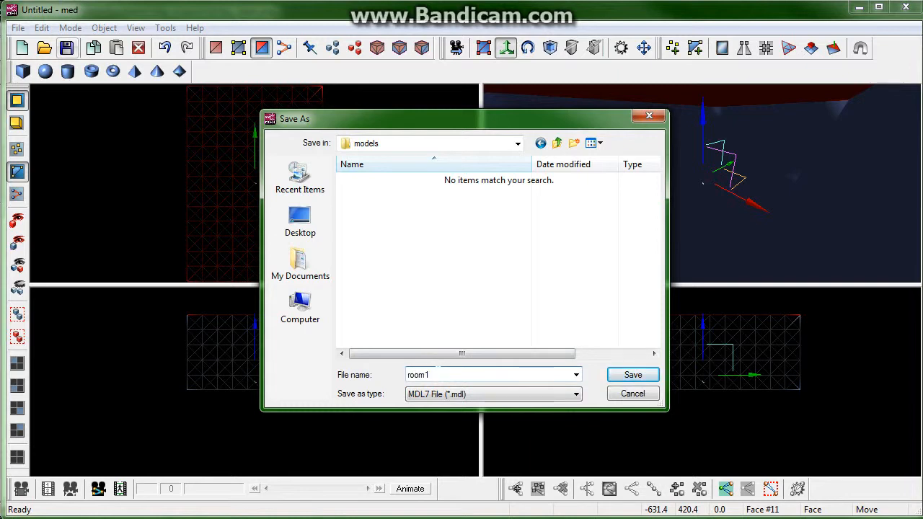
{"action": "key", "text": "Return"}
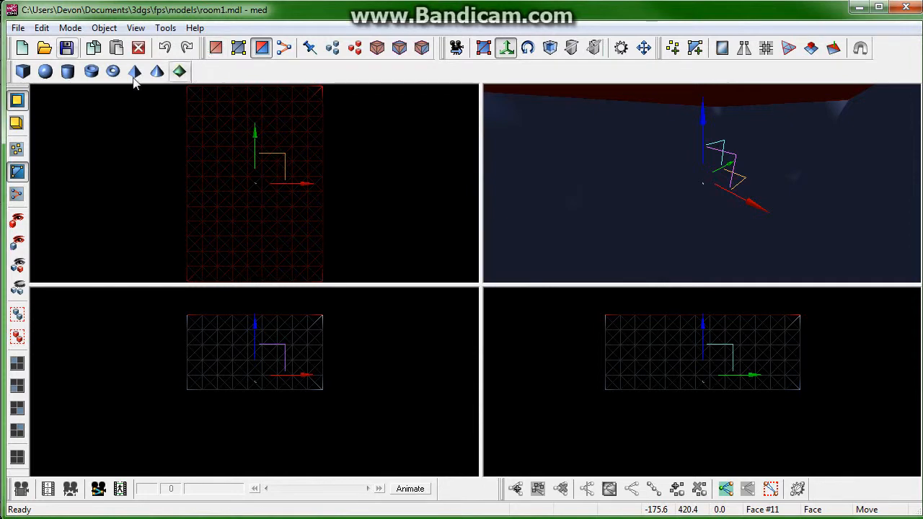
Step: Open the player.mdl model from the recent files list
{"action": "left_click", "coordinate": [18, 27]}
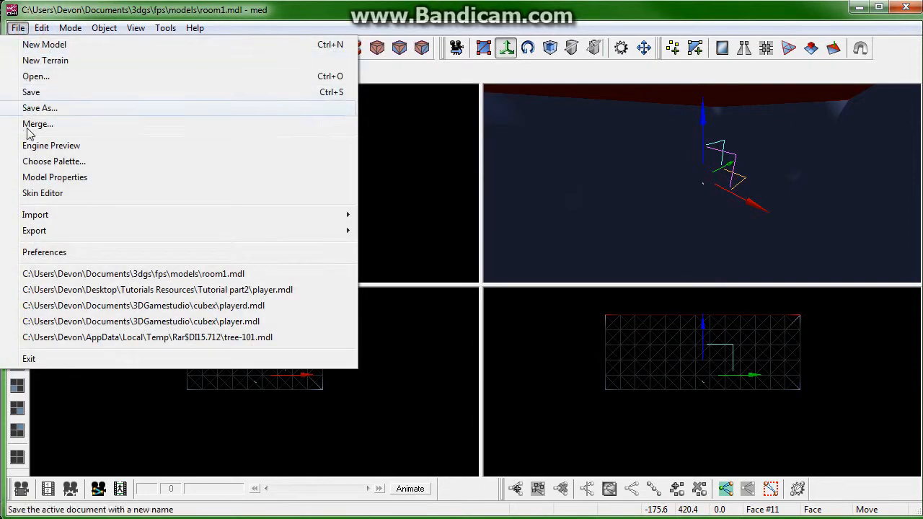
{"action": "left_click", "coordinate": [208, 291]}
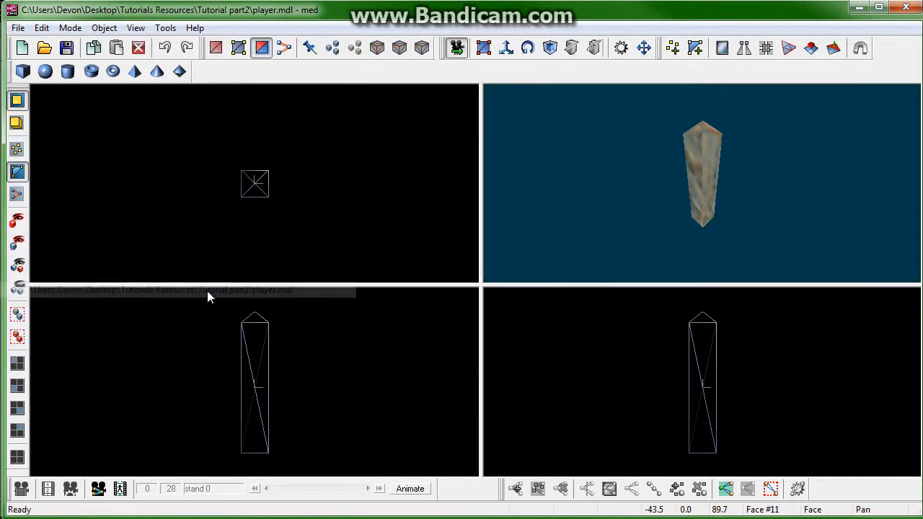
{"action": "left_click", "coordinate": [508, 48]}
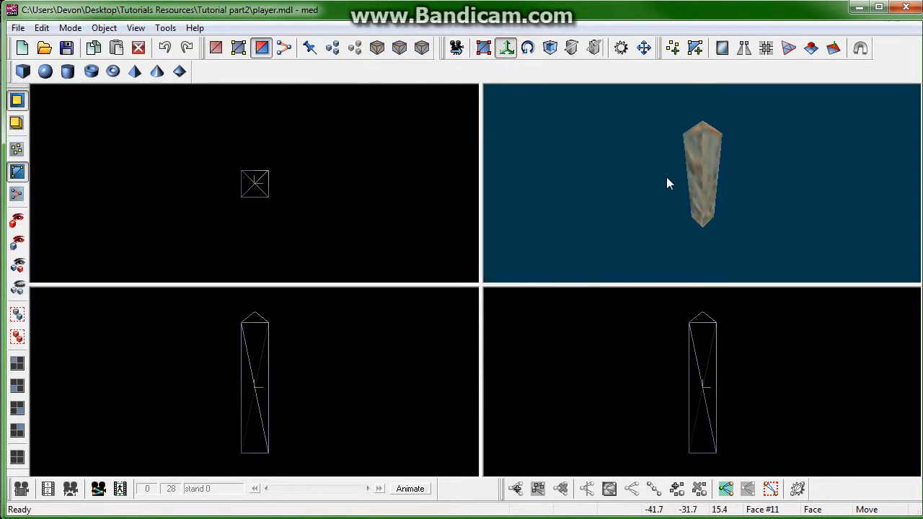
{"action": "right_click_drag", "start_coordinate": [769, 171], "coordinate": [423, 226]}
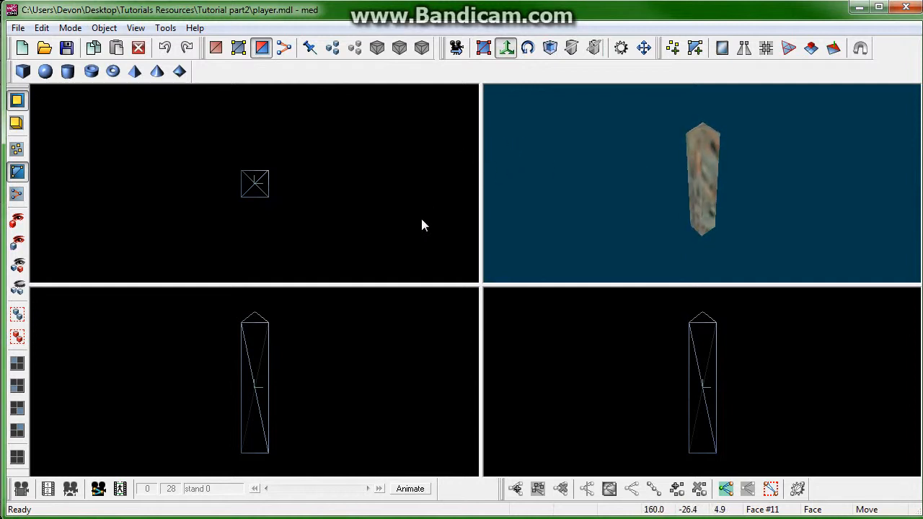
Step: Step through the player model's animation frames to examine its stand, crouch and run poses
{"action": "left_click", "coordinate": [399, 491]}
{"action": "left_click", "coordinate": [367, 489]}
{"action": "left_click", "coordinate": [367, 489]}
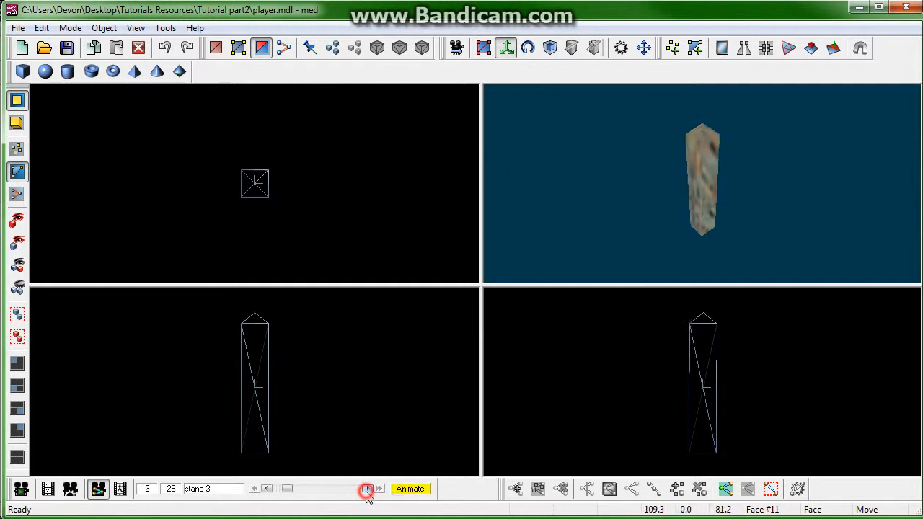
{"action": "left_click", "coordinate": [367, 489]}
{"action": "left_click", "coordinate": [368, 489]}
{"action": "left_click", "coordinate": [367, 489]}
{"action": "left_click", "coordinate": [367, 489]}
{"action": "double_click", "coordinate": [367, 490]}
{"action": "left_click", "coordinate": [368, 489]}
{"action": "double_click", "coordinate": [368, 489]}
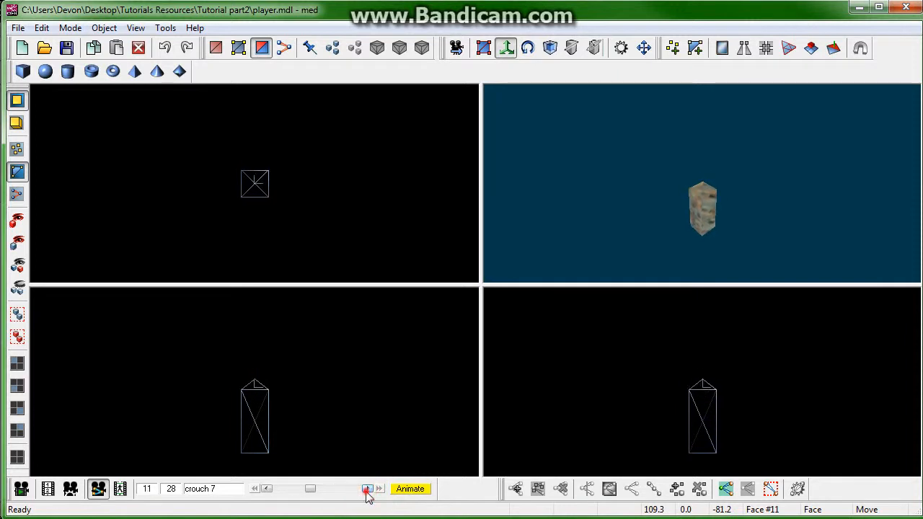
{"action": "double_click", "coordinate": [367, 489]}
{"action": "left_click", "coordinate": [367, 489]}
{"action": "double_click", "coordinate": [368, 489]}
{"action": "double_click", "coordinate": [367, 489]}
{"action": "left_click", "coordinate": [368, 489]}
{"action": "double_click", "coordinate": [367, 489]}
{"action": "left_click", "coordinate": [367, 489]}
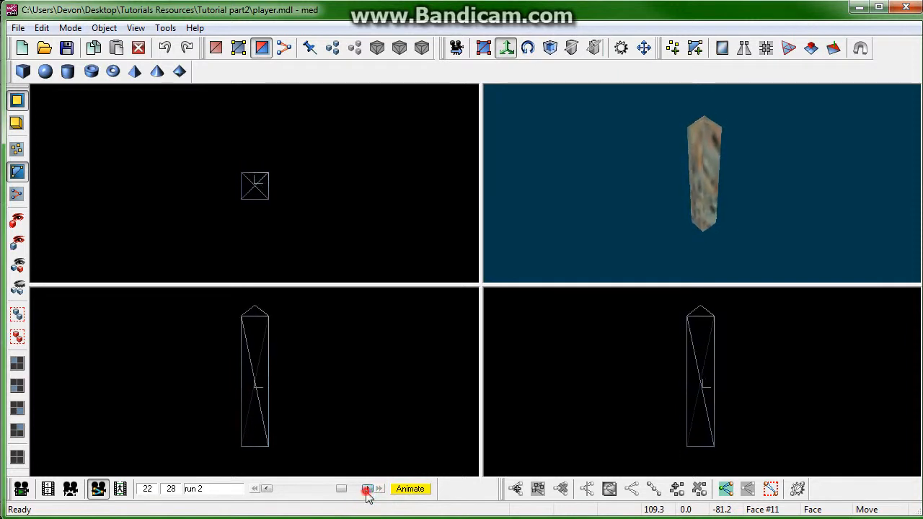
{"action": "double_click", "coordinate": [367, 489]}
{"action": "double_click", "coordinate": [367, 489]}
{"action": "left_click", "coordinate": [367, 490]}
{"action": "left_click", "coordinate": [410, 489]}
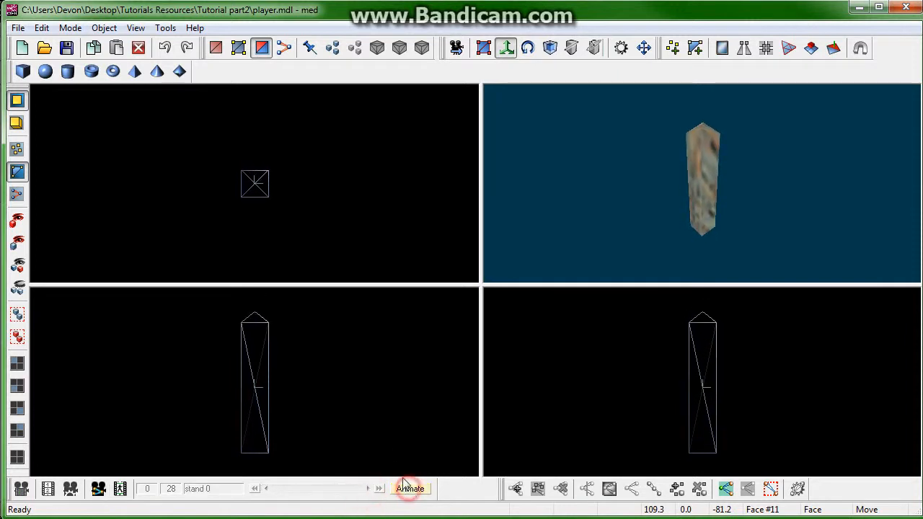
Step: Select the whole player model and copy it
{"action": "left_click_drag", "start_coordinate": [387, 113], "coordinate": [175, 259]}
{"action": "left_click", "coordinate": [94, 48]}
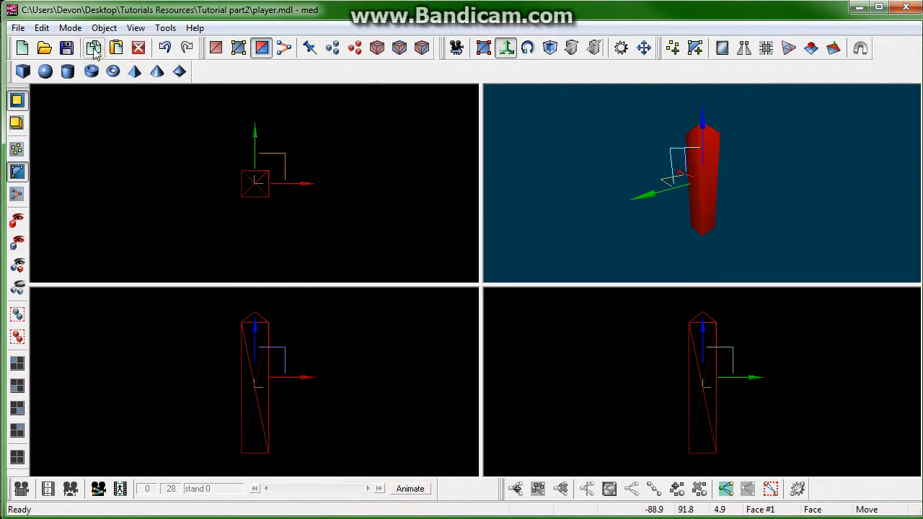
Step: Reopen room1.mdl from the recent files and paste the player model into the room
{"action": "left_click", "coordinate": [16, 29]}
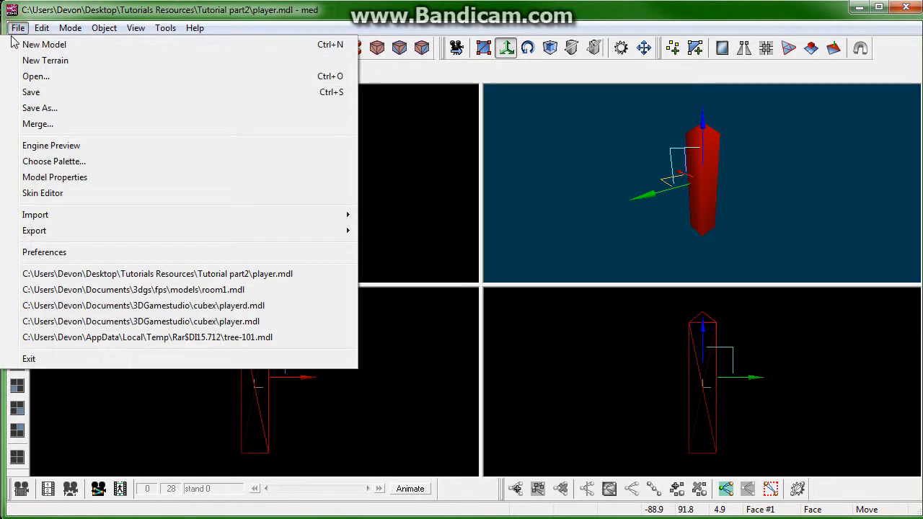
{"action": "left_click", "coordinate": [16, 30]}
{"action": "left_click", "coordinate": [17, 30]}
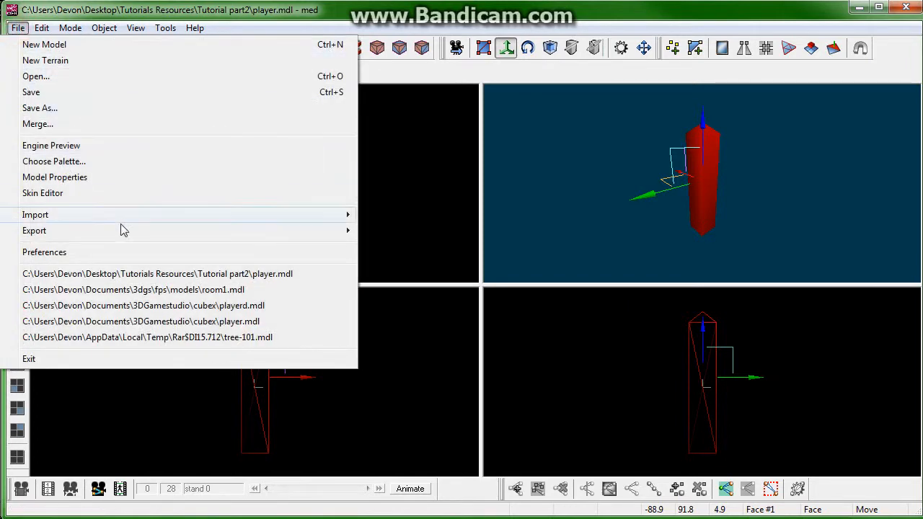
{"action": "left_click", "coordinate": [174, 289]}
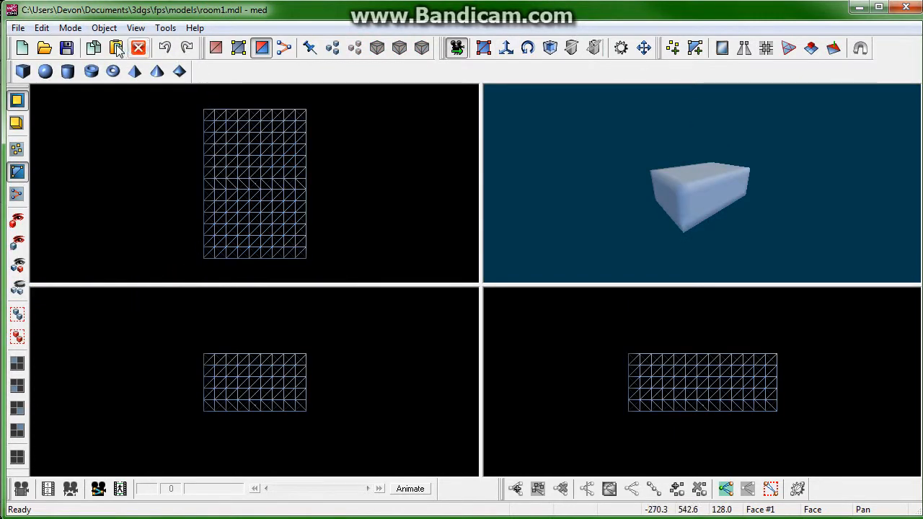
{"action": "scroll", "coordinate": [299, 412], "scroll_direction": "up", "scroll_amount": 3}
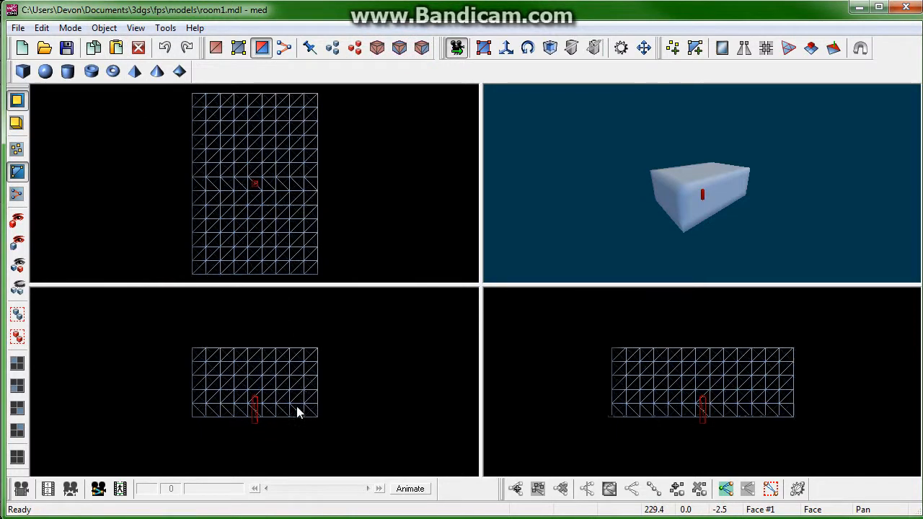
{"action": "scroll", "coordinate": [310, 386], "scroll_direction": "up", "scroll_amount": 2}
Step: Delete the pasted player model along with its isolated vertices
{"action": "left_click", "coordinate": [505, 47]}
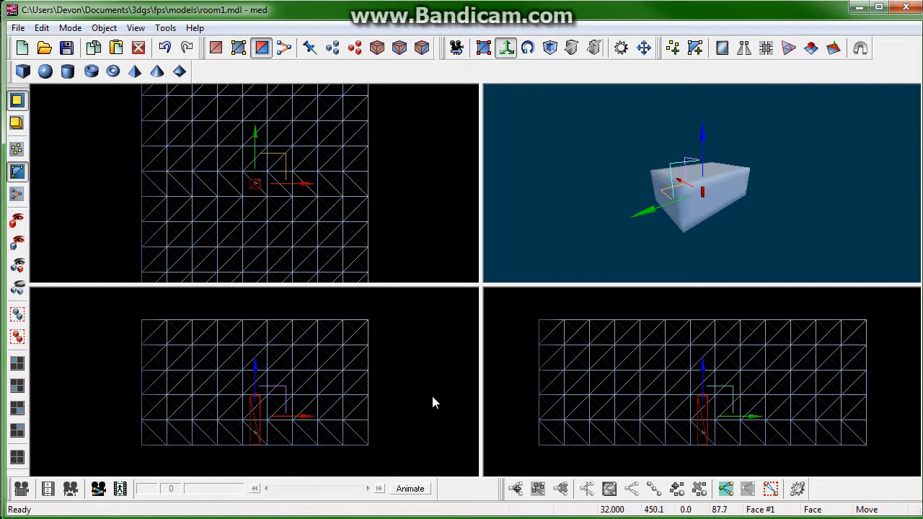
{"action": "key", "text": "Delete"}
{"action": "key", "text": "Return"}
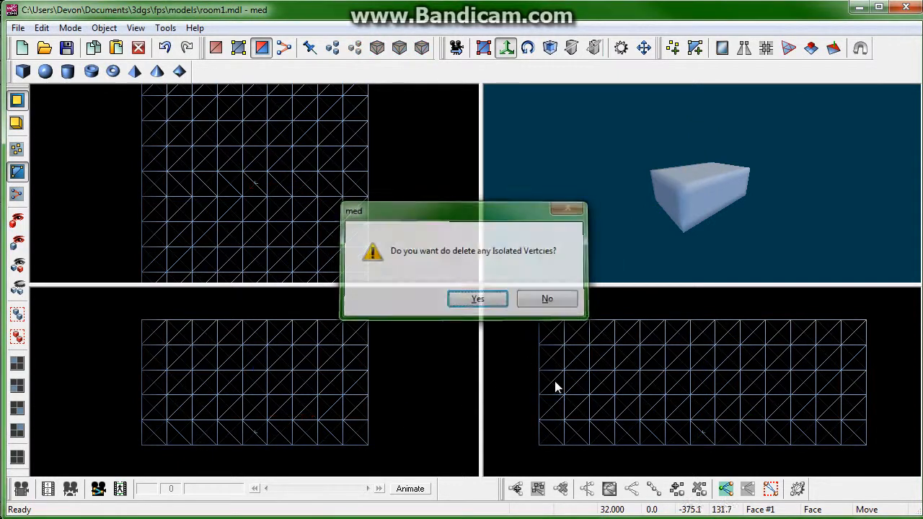
{"action": "key", "text": "Return"}
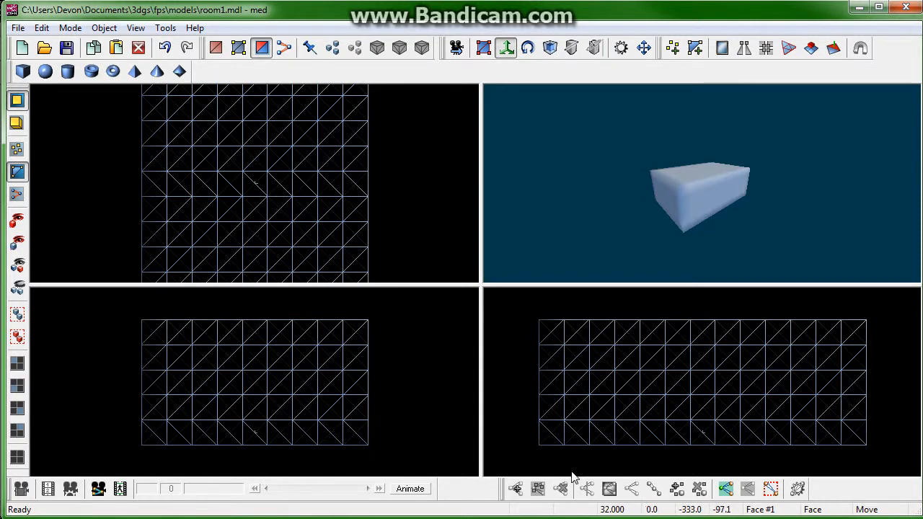
Step: Select each end face of the room block in turn and extrude it by 64
{"action": "left_click_drag", "start_coordinate": [553, 461], "coordinate": [524, 310]}
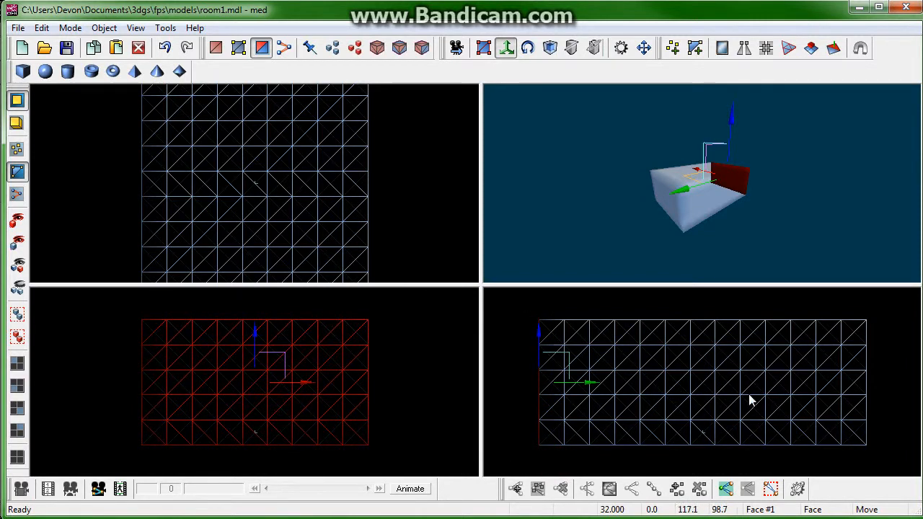
{"action": "left_click", "coordinate": [812, 47]}
{"action": "key", "text": "Return"}
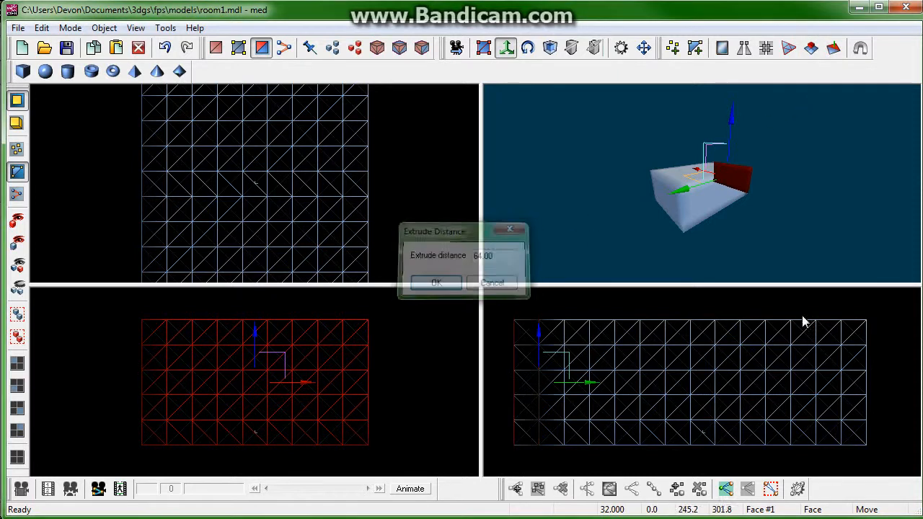
{"action": "left_click_drag", "start_coordinate": [891, 309], "coordinate": [856, 457]}
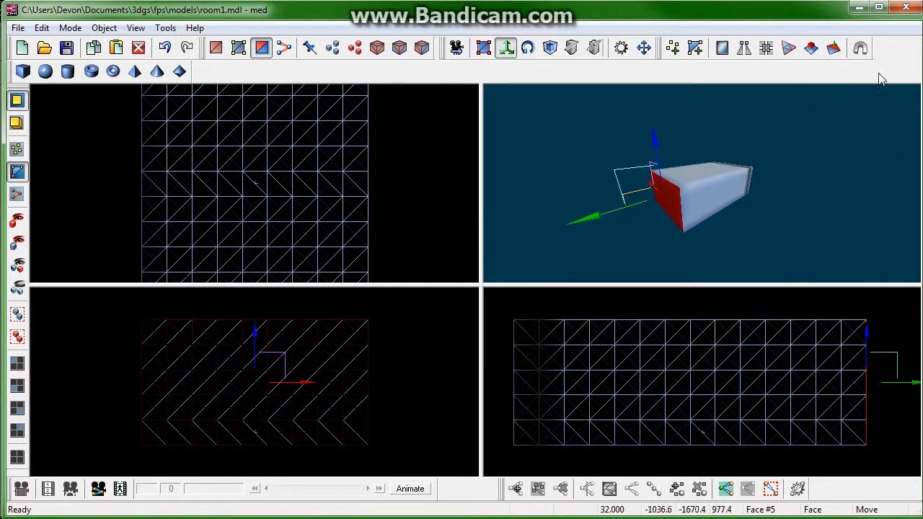
{"action": "left_click", "coordinate": [811, 48]}
{"action": "key", "text": "Return"}
Step: Select each long side face of the room block in turn and extrude it by 64
{"action": "left_click_drag", "start_coordinate": [390, 300], "coordinate": [350, 482]}
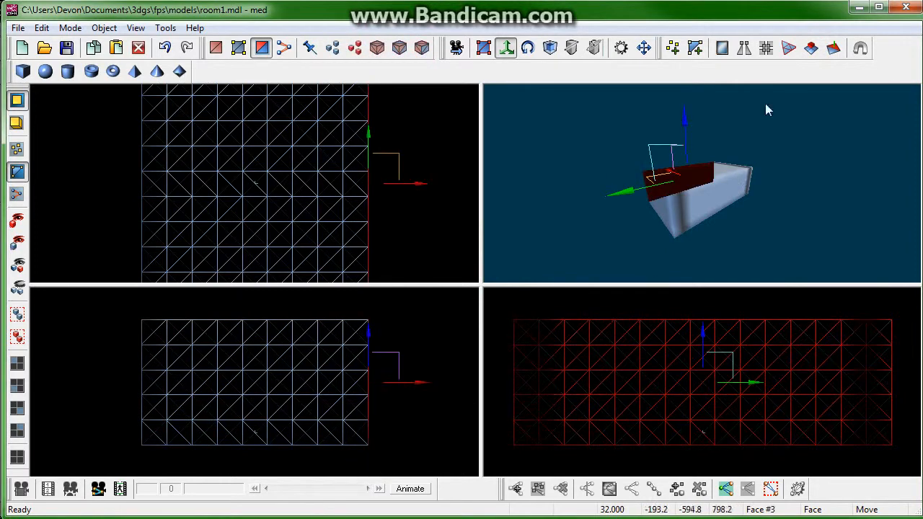
{"action": "left_click", "coordinate": [812, 47]}
{"action": "key", "text": "Return"}
{"action": "left_click_drag", "start_coordinate": [103, 303], "coordinate": [187, 460]}
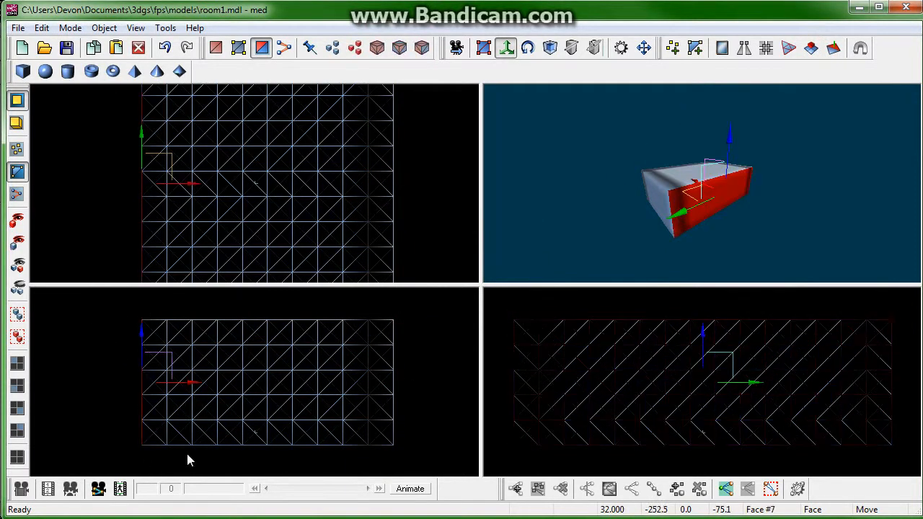
{"action": "left_click", "coordinate": [812, 48]}
{"action": "key", "text": "Return"}
Step: Select the room block's top face and extrude it by 64
{"action": "left_click_drag", "start_coordinate": [427, 298], "coordinate": [95, 352]}
{"action": "left_click", "coordinate": [812, 47]}
{"action": "key", "text": "Return"}
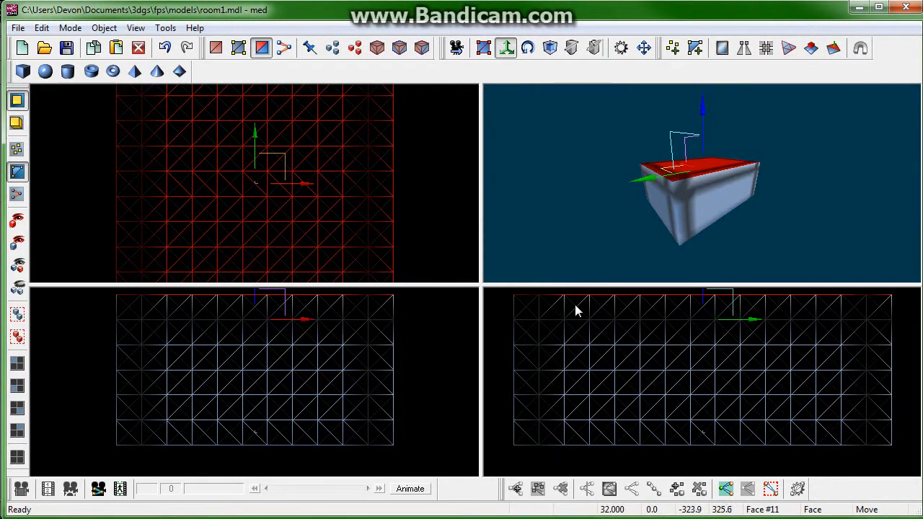
Step: Orbit and zoom the 3D view to inspect the room block from different angles
{"action": "left_click_drag", "start_coordinate": [595, 218], "coordinate": [563, 183]}
{"action": "scroll", "coordinate": [561, 177], "scroll_direction": "down", "scroll_amount": 10}
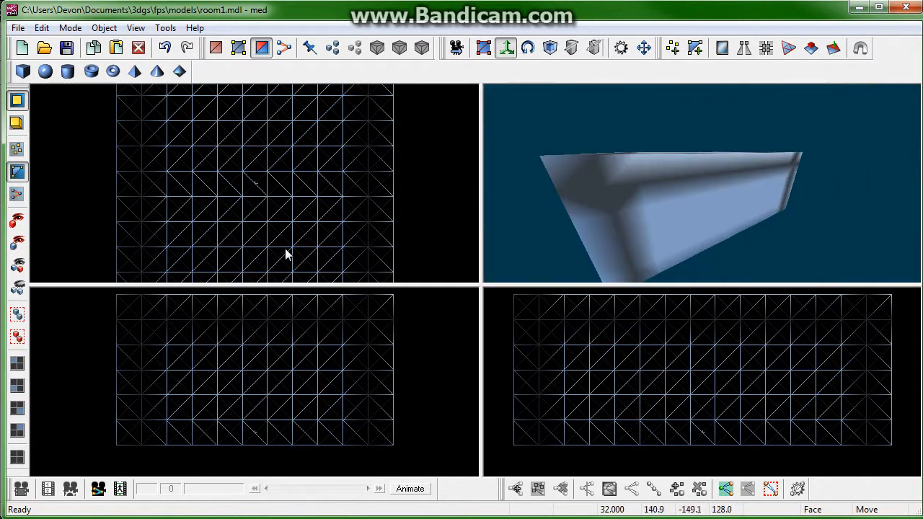
{"action": "right_click_drag", "start_coordinate": [351, 371], "coordinate": [365, 391]}
{"action": "scroll", "coordinate": [372, 388], "scroll_direction": "down", "scroll_amount": 3}
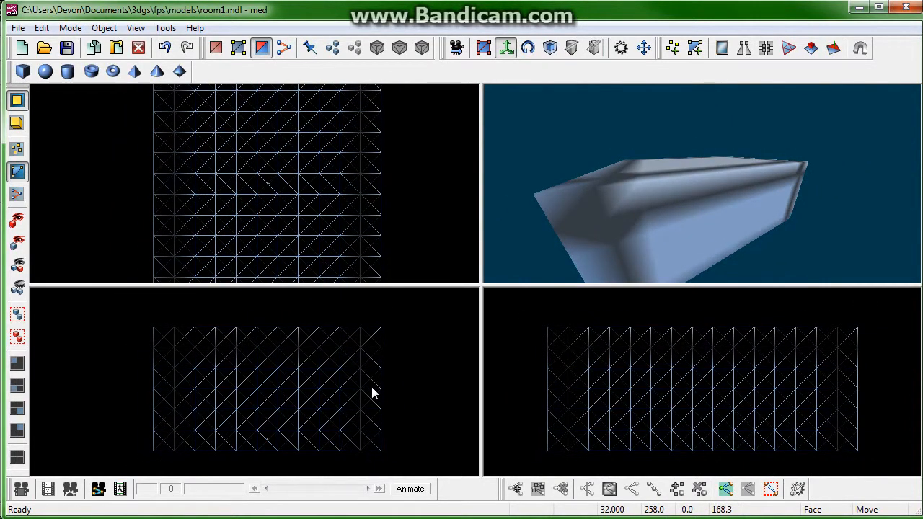
{"action": "scroll", "coordinate": [372, 388], "scroll_direction": "up", "scroll_amount": 2}
{"action": "mouse_move", "coordinate": [616, 367]}
{"action": "right_mouse_down"}
{"action": "mouse_move", "coordinate": [633, 367]}
{"action": "mouse_move", "coordinate": [601, 361]}
{"action": "right_mouse_up"}
{"action": "right_click_drag", "start_coordinate": [703, 207], "coordinate": [686, 205]}
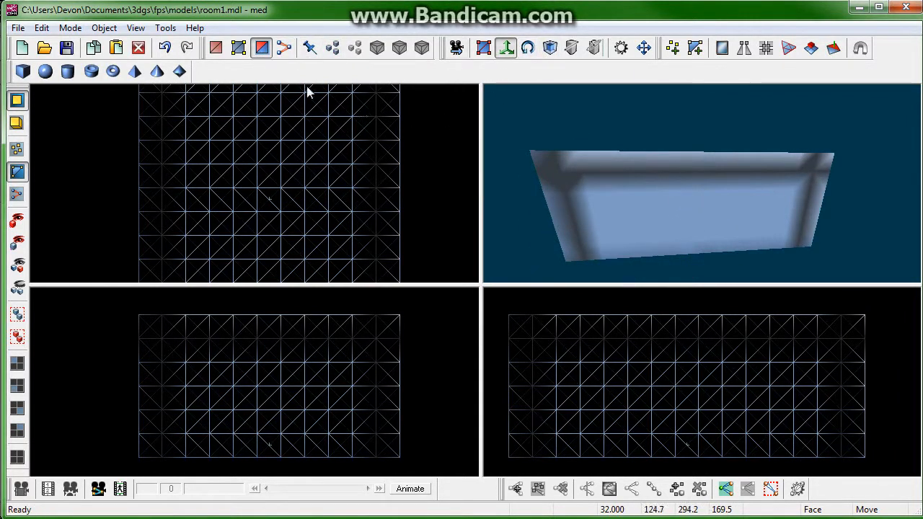
Step: Select a top corner vertex of the room block, undo the last change, and save room1
{"action": "left_click", "coordinate": [239, 48]}
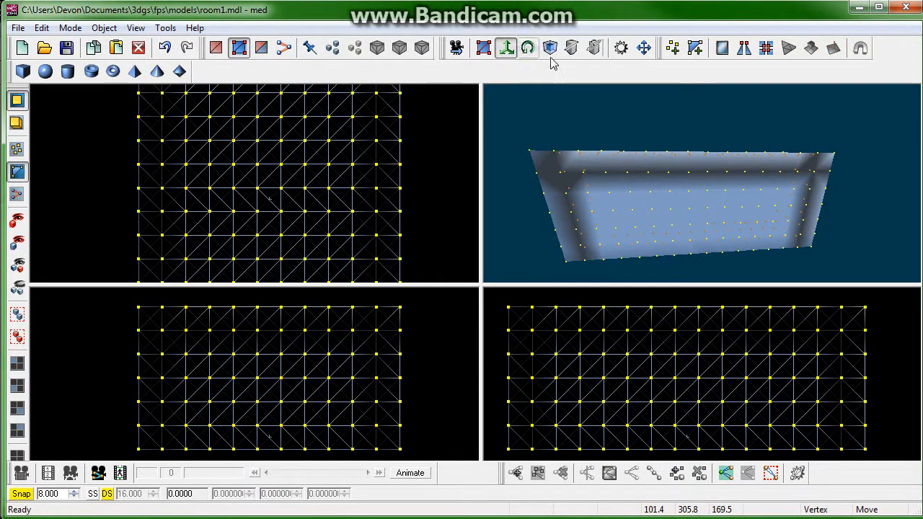
{"action": "left_click", "coordinate": [396, 329]}
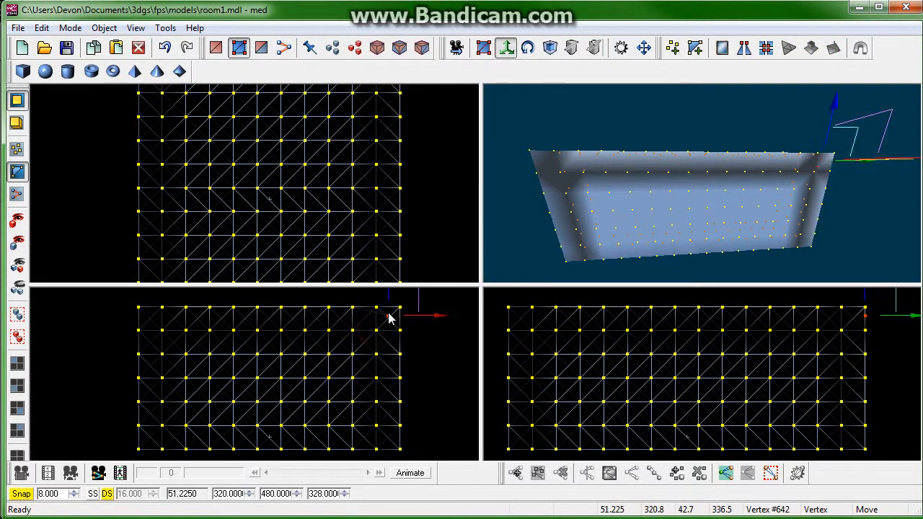
{"action": "left_click_drag", "start_coordinate": [697, 230], "coordinate": [601, 209]}
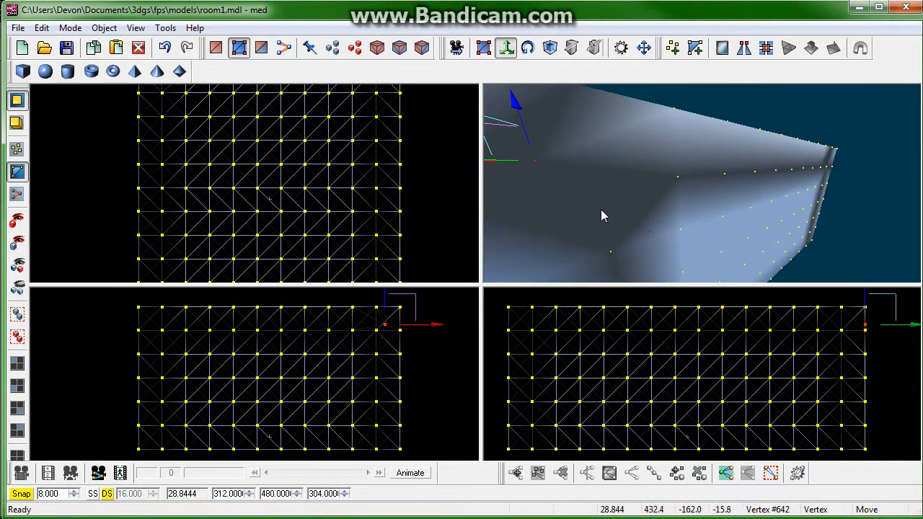
{"action": "left_click", "coordinate": [164, 48]}
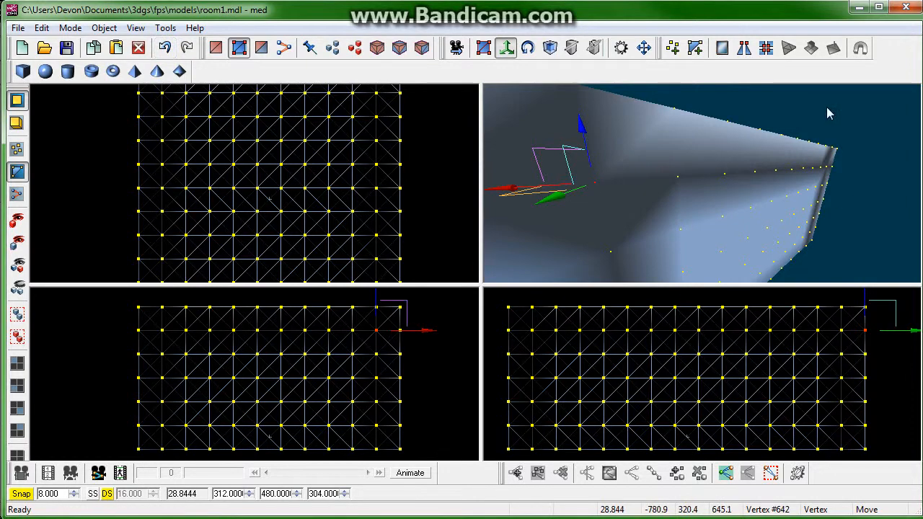
{"action": "left_click_drag", "start_coordinate": [826, 106], "coordinate": [455, 241]}
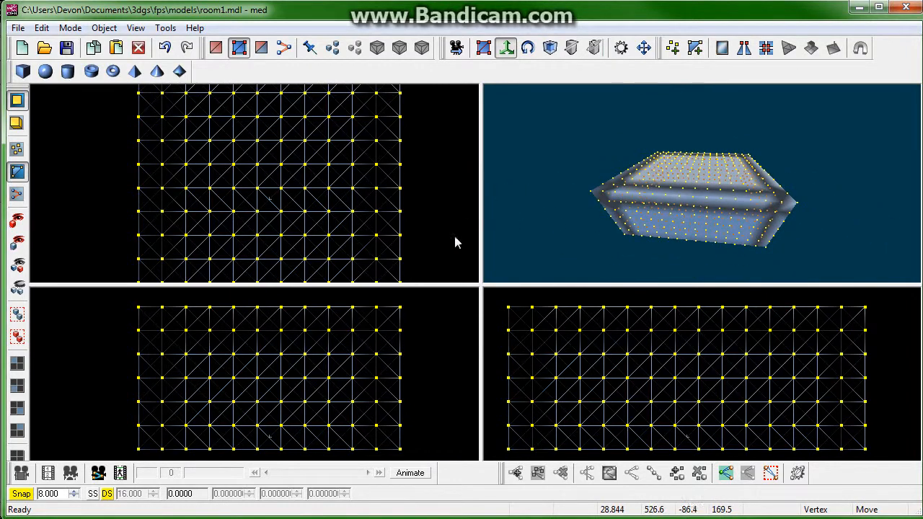
{"action": "scroll", "coordinate": [389, 124], "scroll_direction": "down", "scroll_amount": 4}
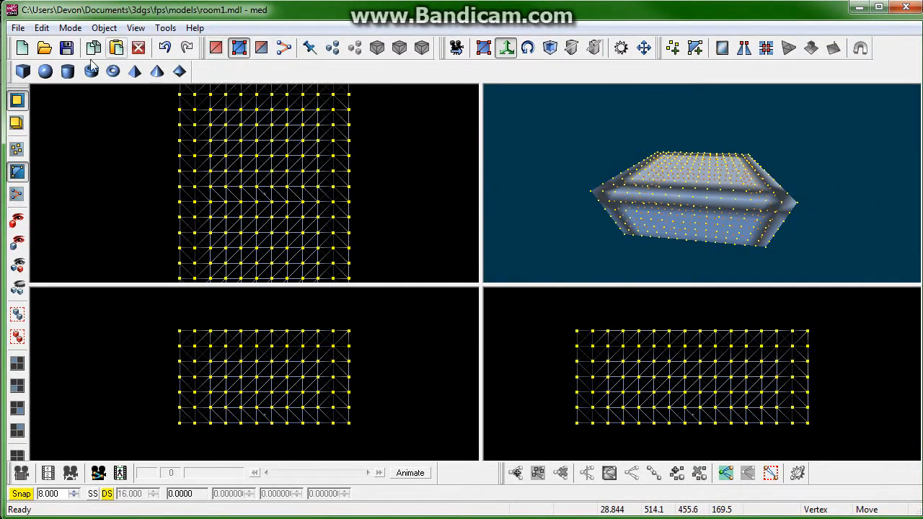
{"action": "left_click", "coordinate": [66, 48]}
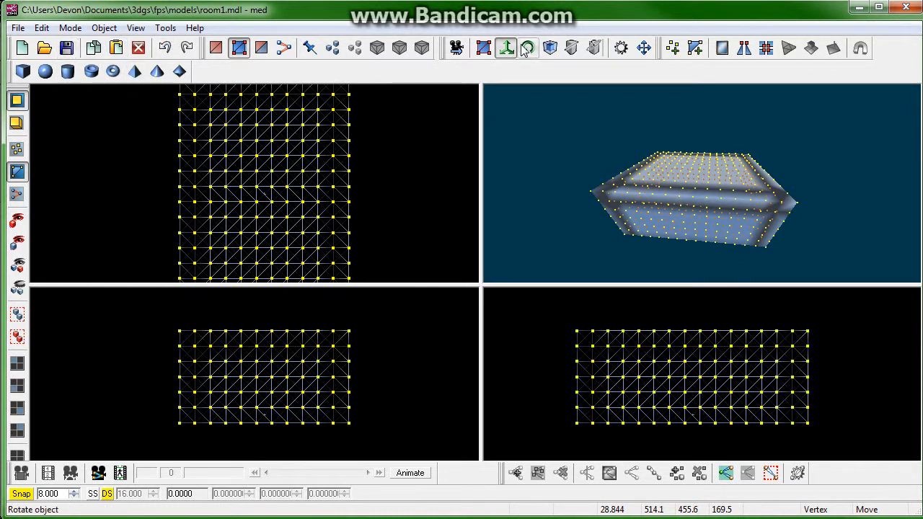
Step: Open player.mdl from the Tutorial part2 folder via the recent files list
{"action": "left_click", "coordinate": [16, 29]}
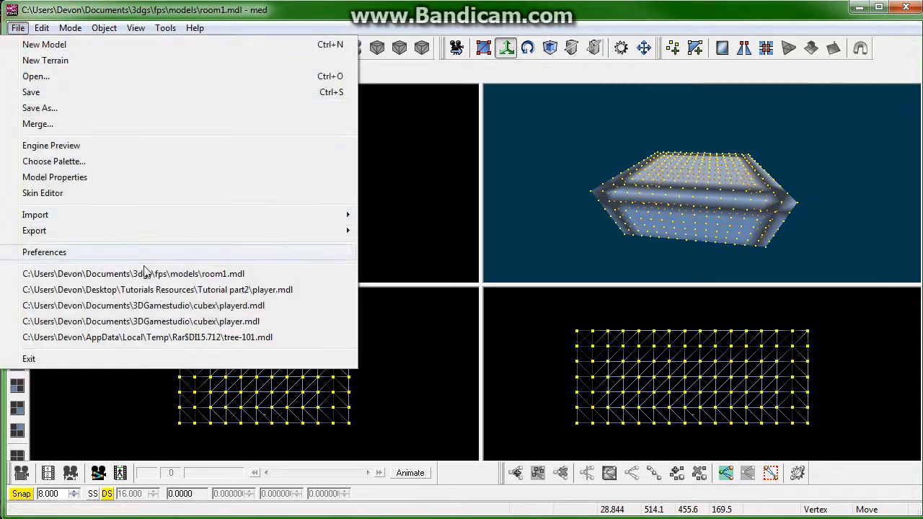
{"action": "left_click", "coordinate": [174, 292]}
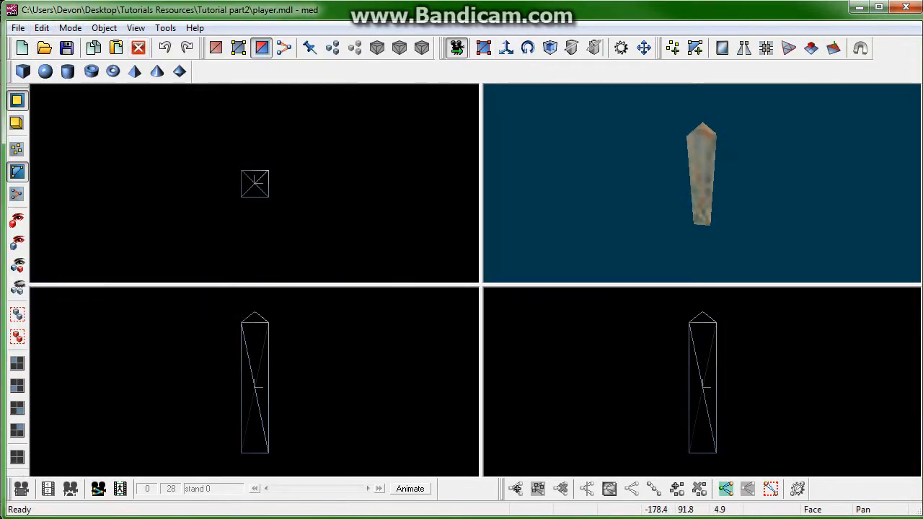
Step: Switch to the file explorer and copy the player model from the Tutorial part2 folder
{"action": "key", "text": "alt+Tab"}
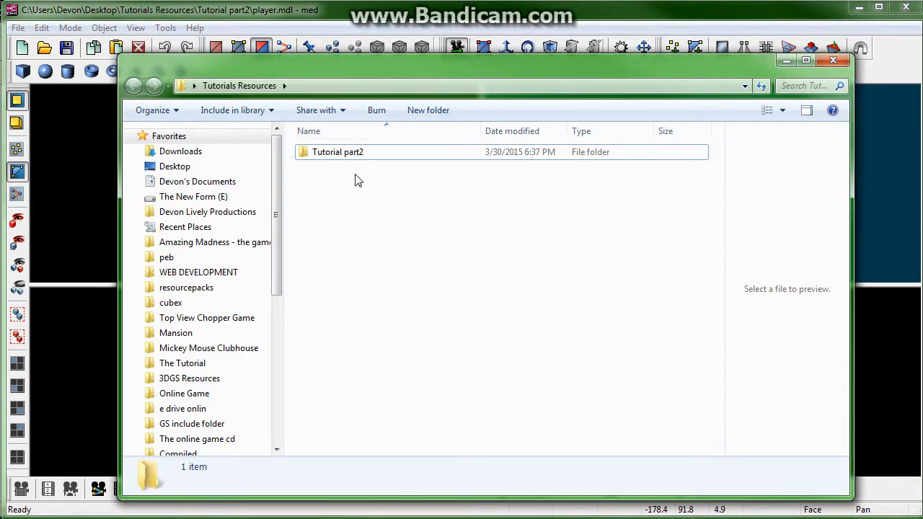
{"action": "double_click", "coordinate": [336, 154]}
{"action": "left_click", "coordinate": [321, 153]}
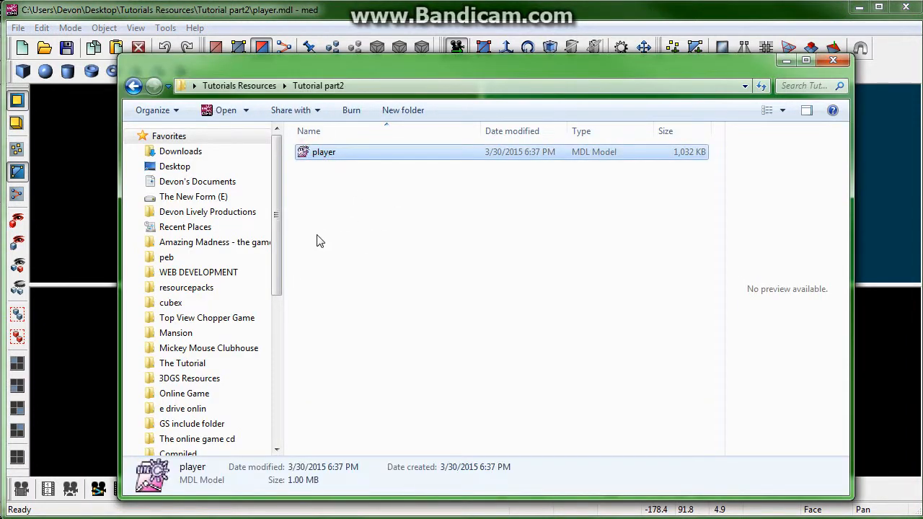
{"action": "right_click", "coordinate": [321, 160]}
{"action": "left_click", "coordinate": [217, 361]}
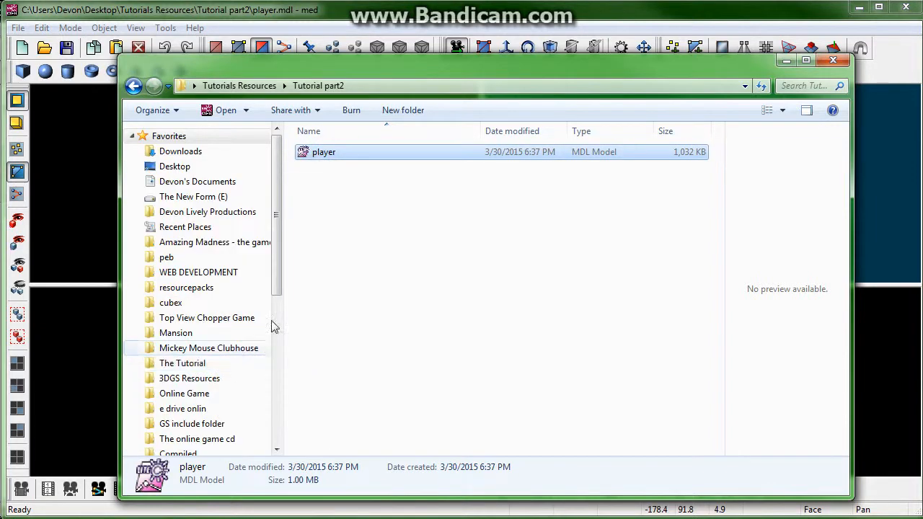
Step: Paste the player model into Documents\3dgs\fps\models and minimize the explorer window
{"action": "left_click", "coordinate": [159, 181]}
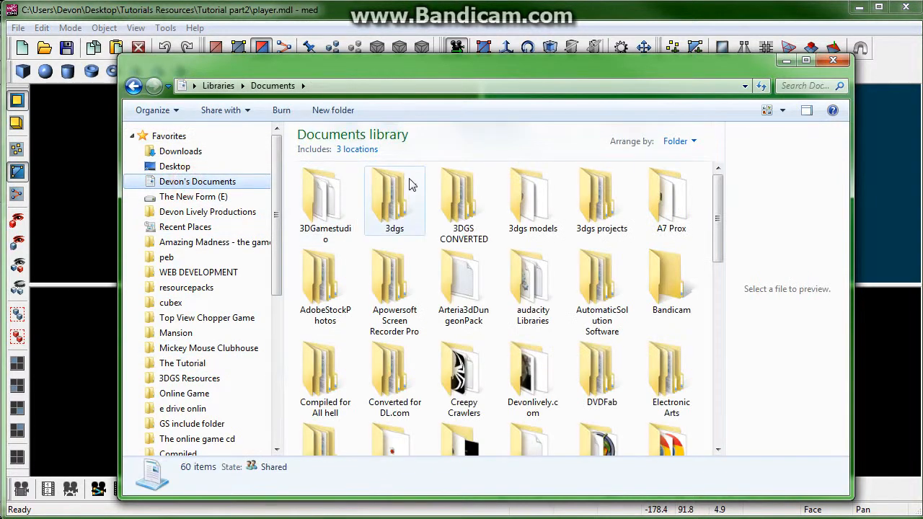
{"action": "double_click", "coordinate": [411, 184]}
{"action": "double_click", "coordinate": [323, 186]}
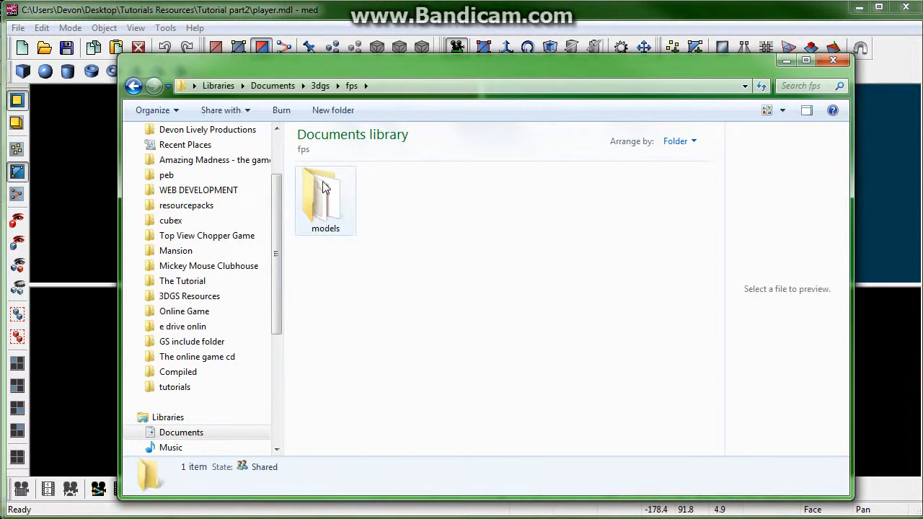
{"action": "double_click", "coordinate": [323, 186]}
{"action": "right_click", "coordinate": [380, 311]}
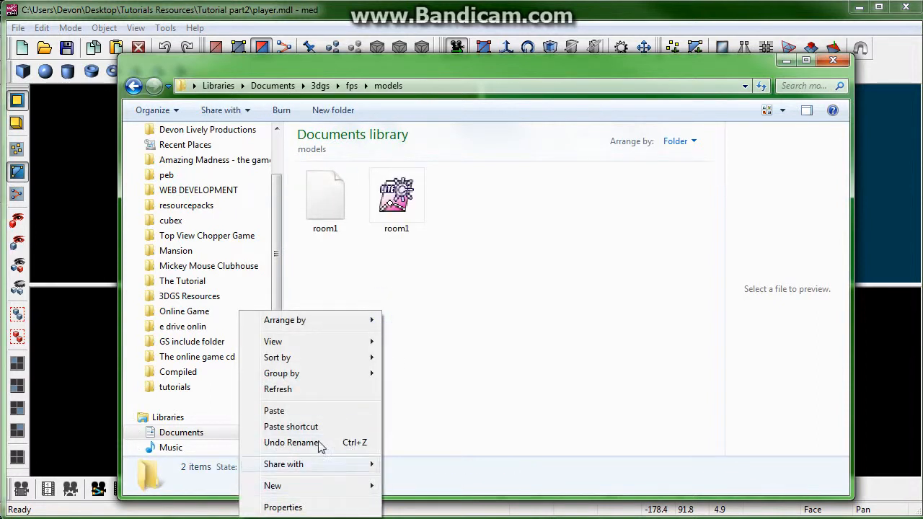
{"action": "left_click", "coordinate": [301, 411]}
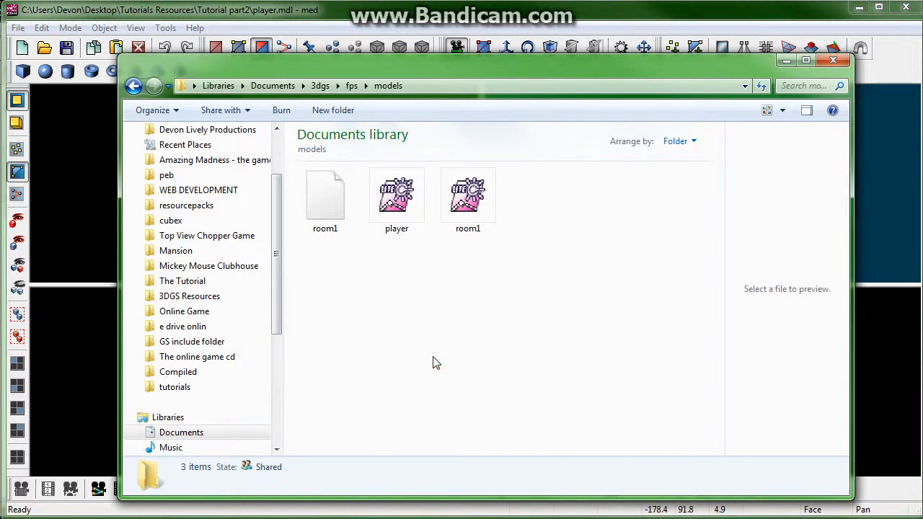
{"action": "left_click", "coordinate": [786, 63]}
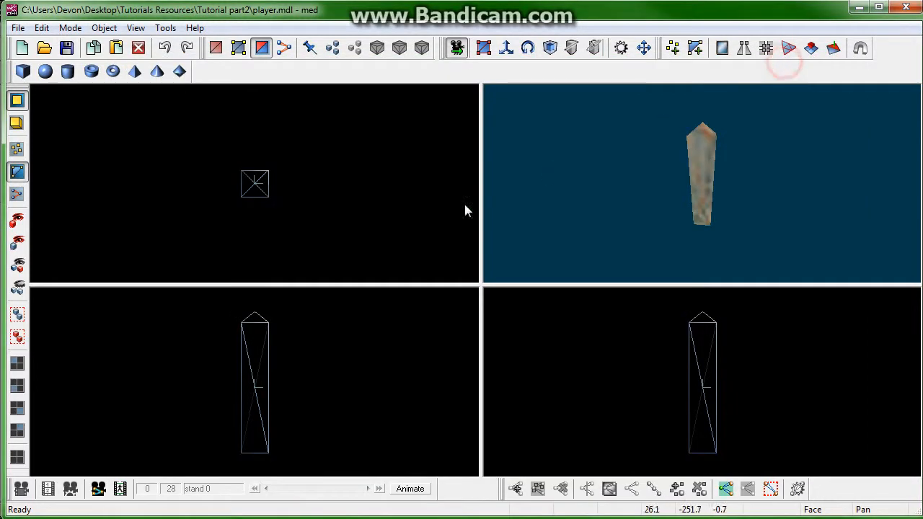
Step: Reopen room1.mdl from the recent files list
{"action": "left_click", "coordinate": [18, 28]}
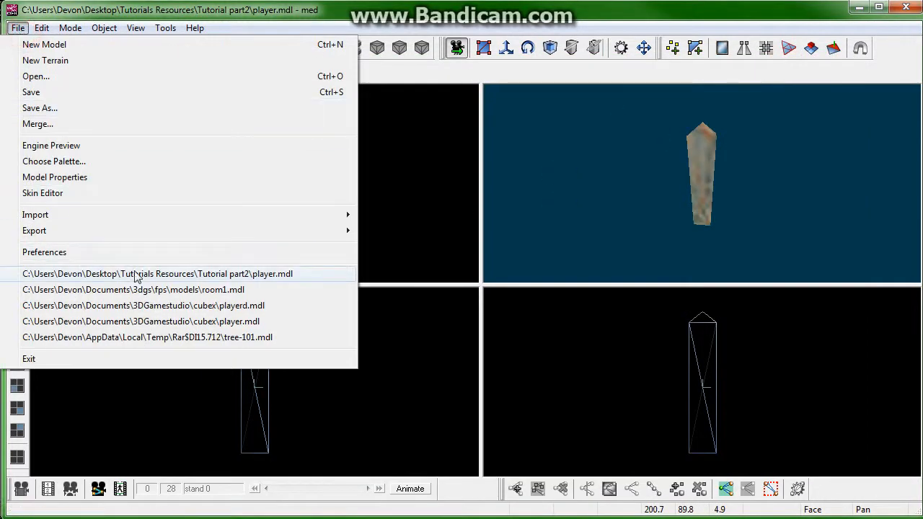
{"action": "left_click", "coordinate": [137, 290]}
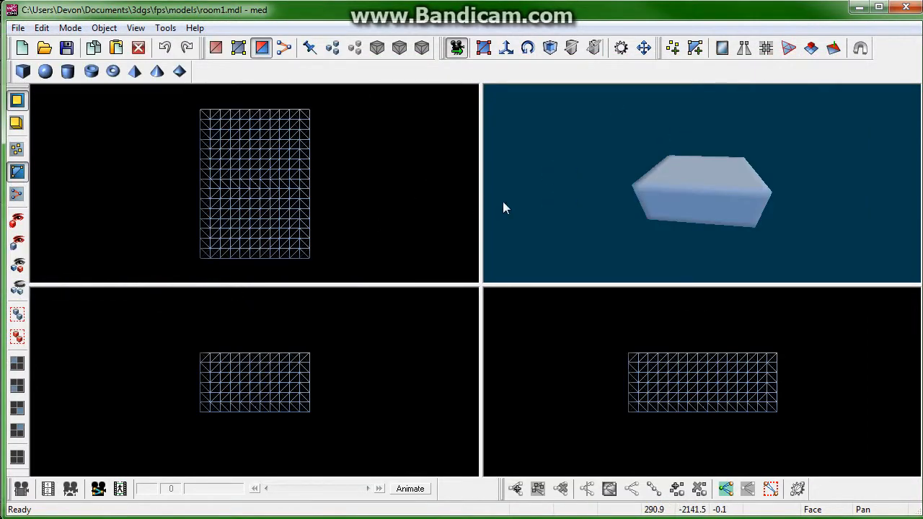
{"action": "scroll", "coordinate": [505, 202], "scroll_direction": "up", "scroll_amount": 5}
{"action": "left_click_drag", "start_coordinate": [551, 179], "coordinate": [304, 71]}
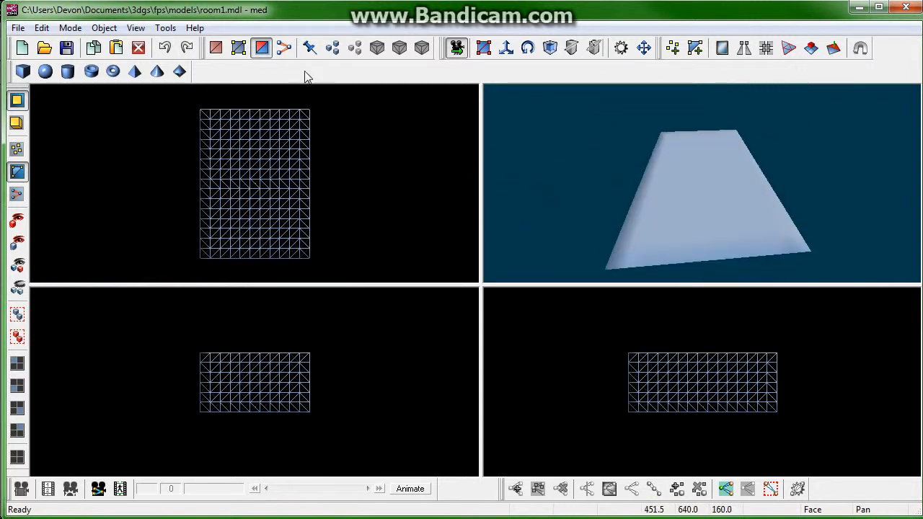
Step: Select all faces of the room block and flip their normals so the room is seen from inside
{"action": "left_click", "coordinate": [506, 48]}
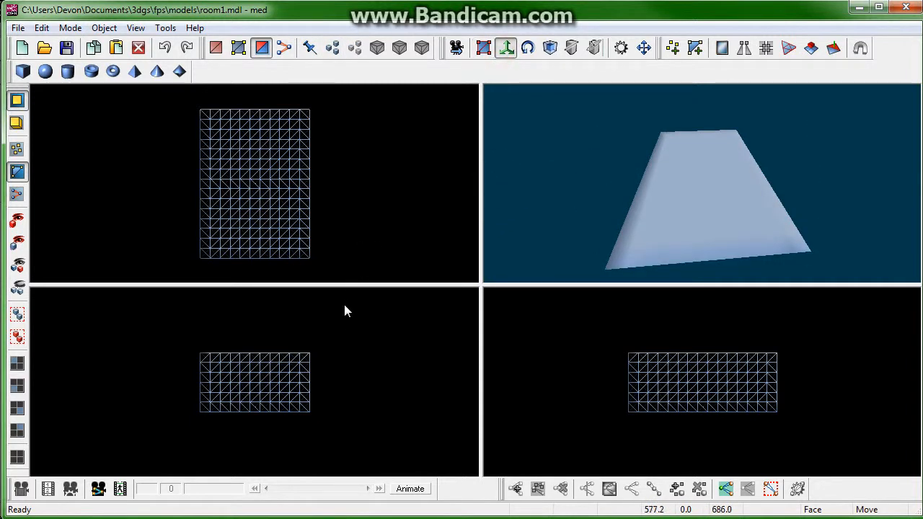
{"action": "left_click_drag", "start_coordinate": [272, 388], "coordinate": [162, 444]}
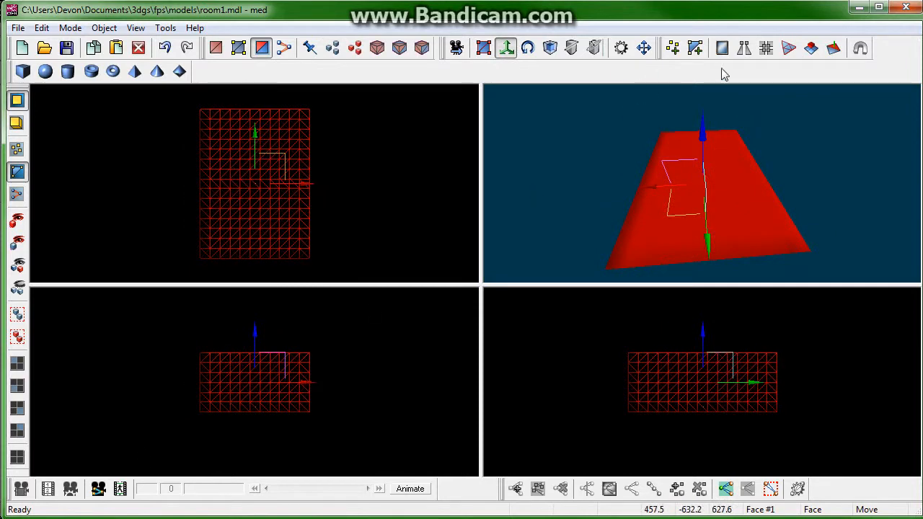
{"action": "left_click", "coordinate": [837, 51]}
{"action": "left_click", "coordinate": [601, 199]}
{"action": "right_click_drag", "start_coordinate": [619, 173], "coordinate": [725, 196]}
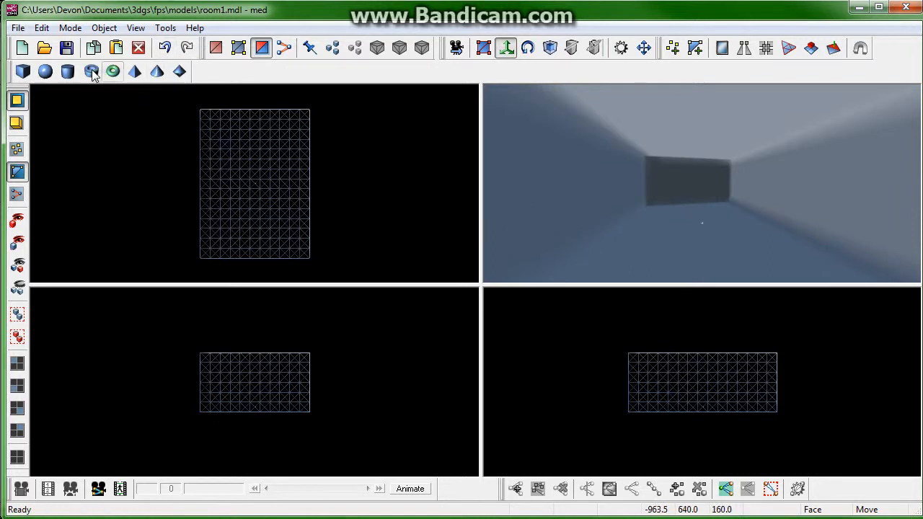
Step: Switch to the WED level editor with the fps_main level open
{"action": "key", "text": "alt+Tab"}
{"action": "key", "text": "alt+Tab"}
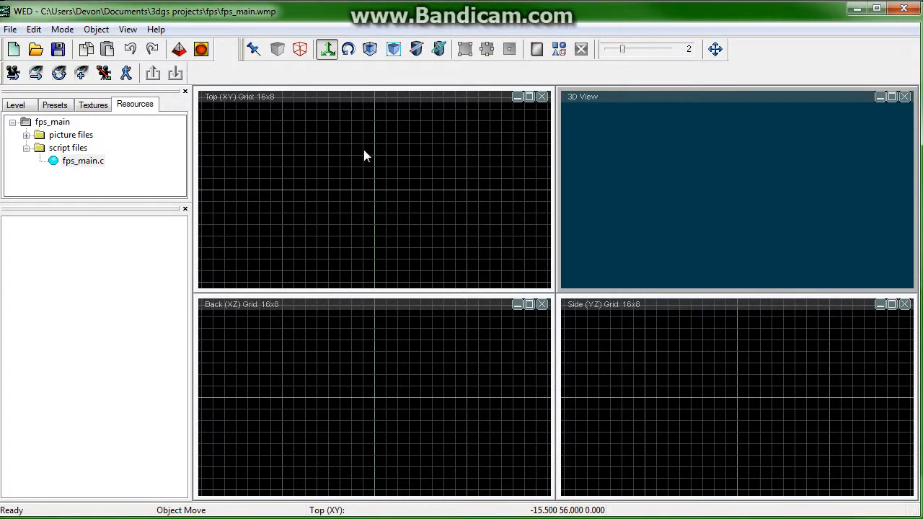
{"action": "right_click", "coordinate": [371, 191]}
{"action": "mouse_move", "coordinate": [373, 199]}
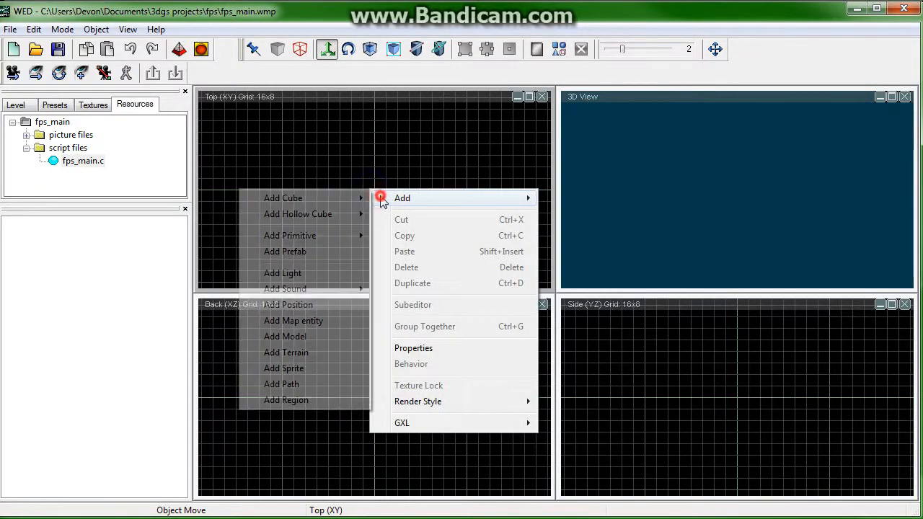
{"action": "left_click", "coordinate": [302, 336]}
{"action": "left_click", "coordinate": [307, 193]}
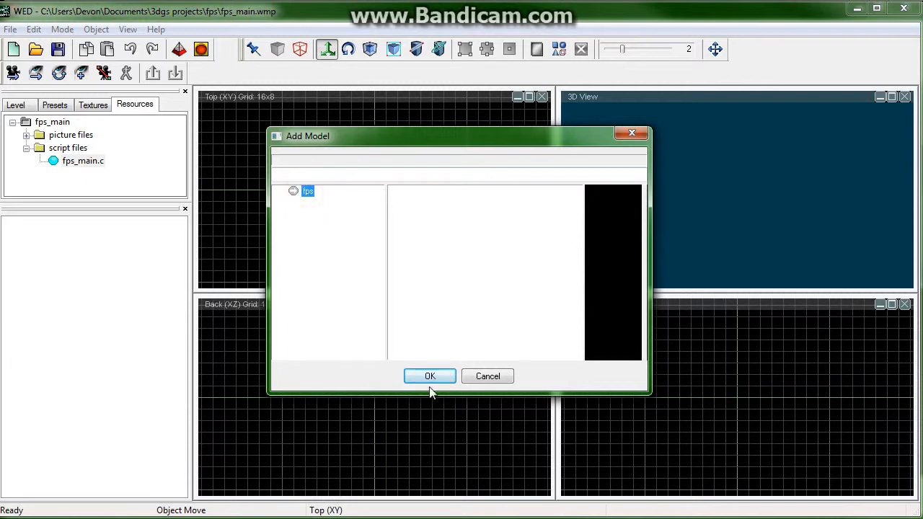
{"action": "left_click", "coordinate": [488, 377]}
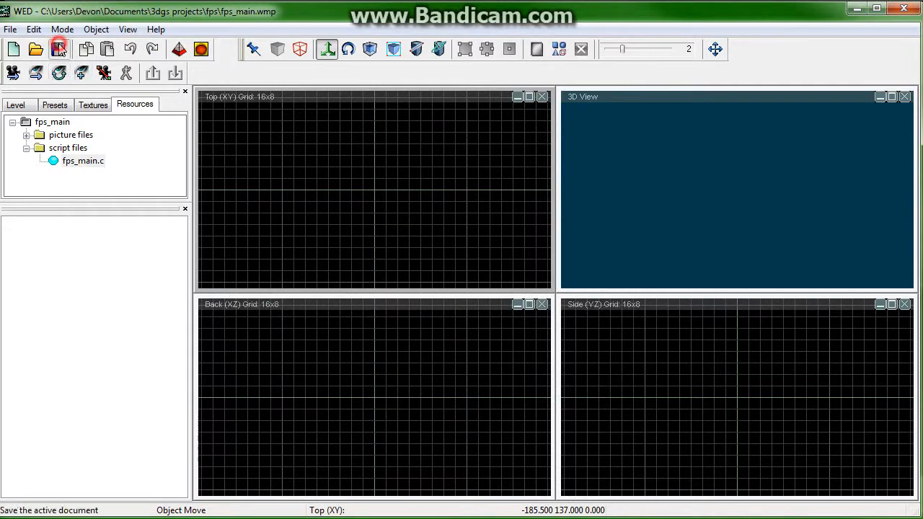
{"action": "left_click", "coordinate": [35, 49]}
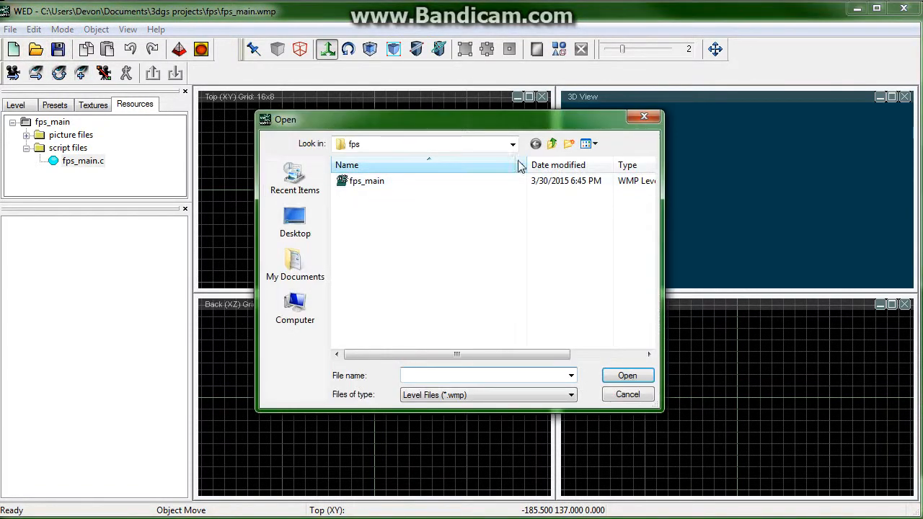
{"action": "left_click", "coordinate": [553, 143]}
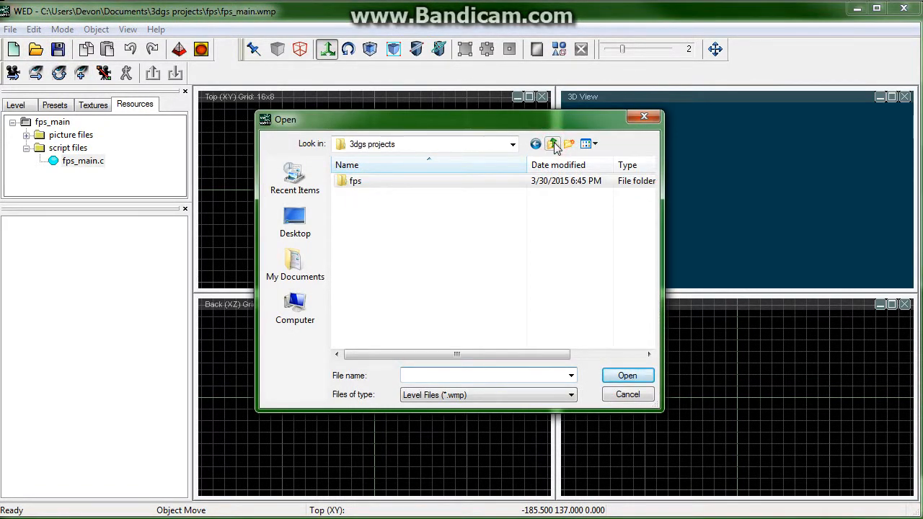
{"action": "double_click", "coordinate": [348, 182]}
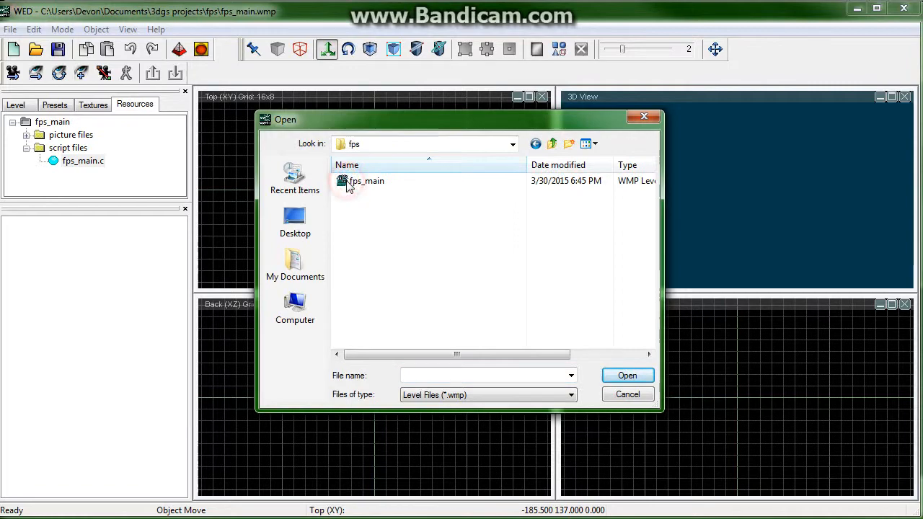
{"action": "left_click", "coordinate": [624, 396]}
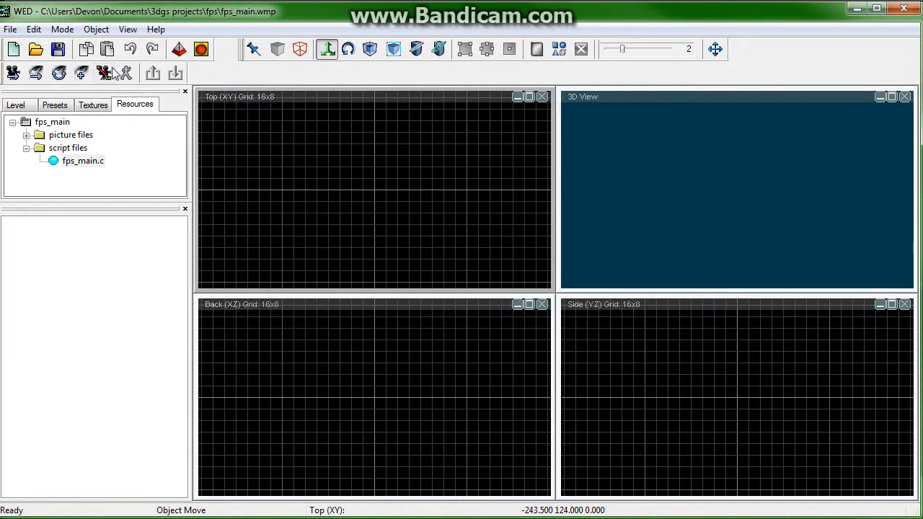
{"action": "key", "text": "alt+Tab"}
Step: Switch between the open windows and bring up the explorer window showing the fps models folder
{"action": "key", "text": "alt+Tab"}
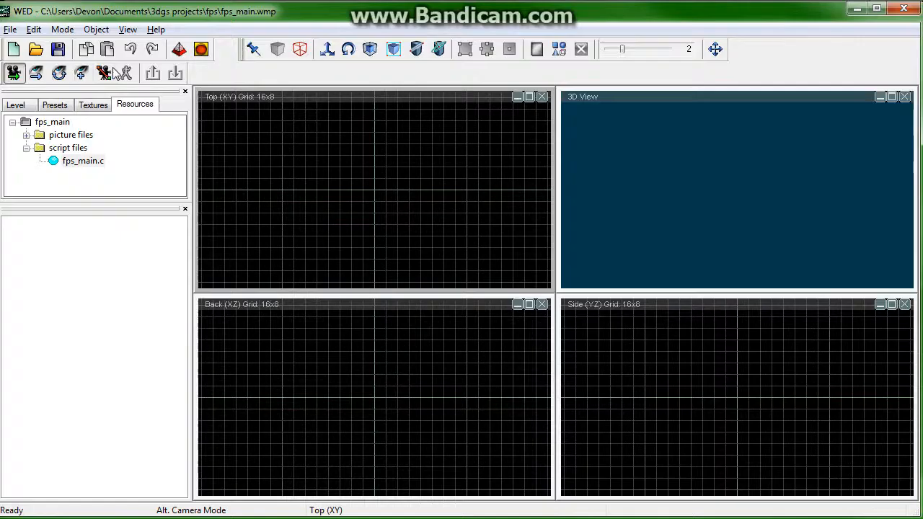
{"action": "key", "text": "alt+Tab"}
{"action": "key", "text": "alt+Tab"}
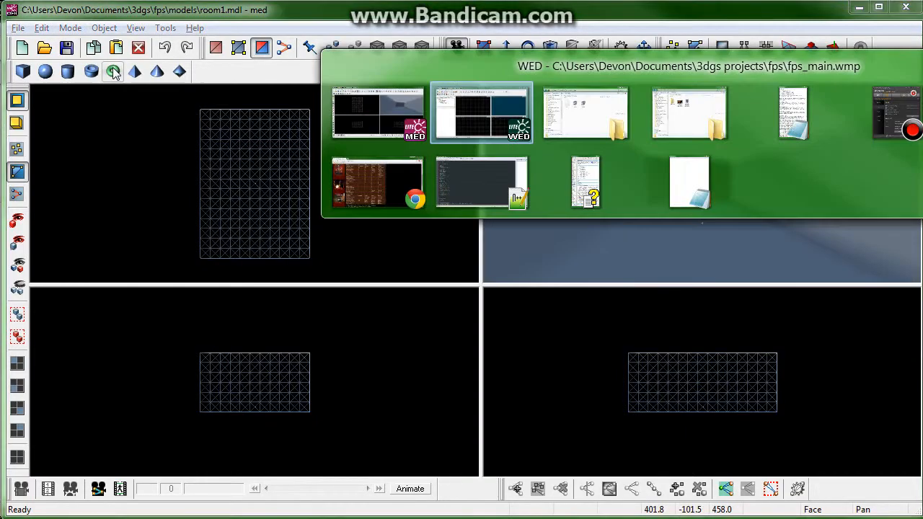
{"action": "key", "text": "alt+Tab"}
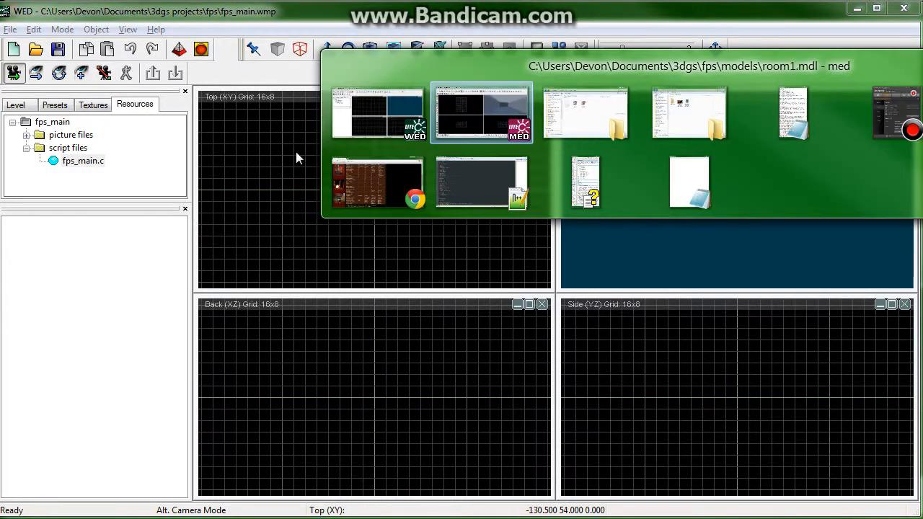
{"action": "left_click", "coordinate": [612, 116]}
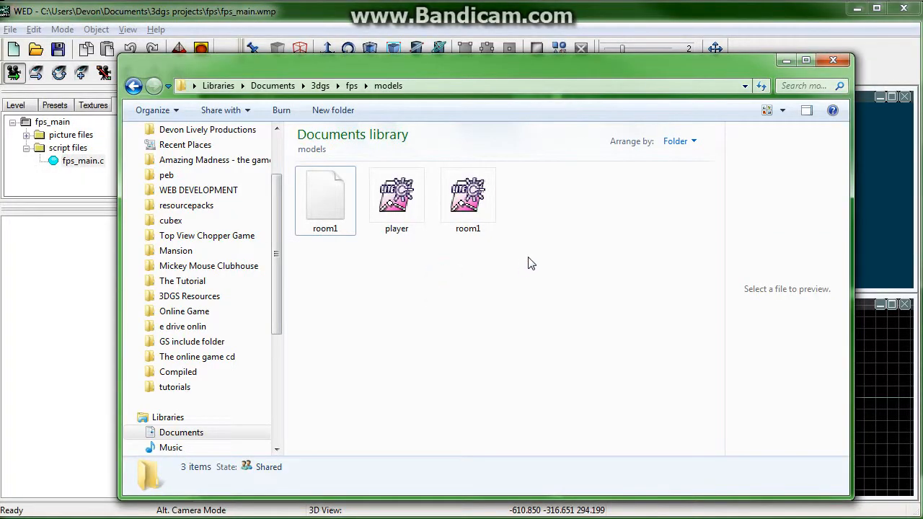
Step: Select the player and room1 model files, then navigate up to the Documents library
{"action": "left_click_drag", "start_coordinate": [525, 268], "coordinate": [368, 167]}
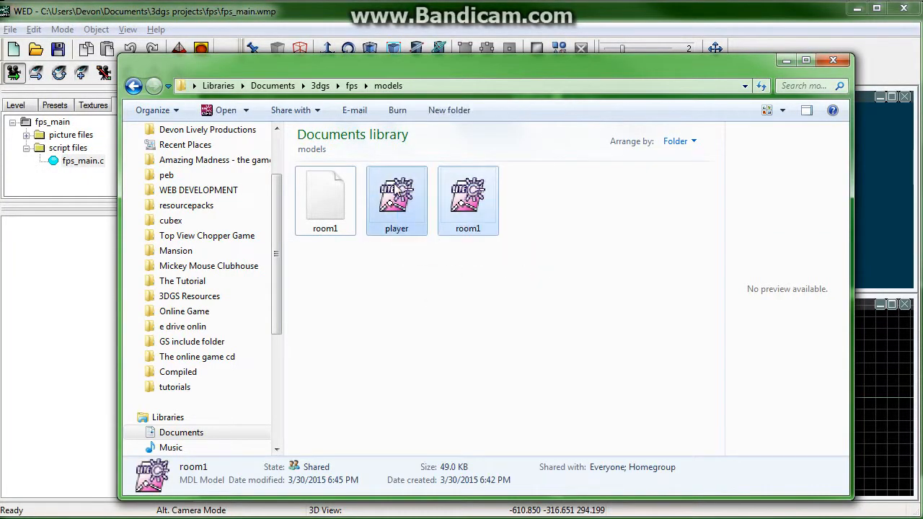
{"action": "left_click", "coordinate": [470, 391]}
{"action": "key", "text": "BackSpace"}
{"action": "key", "text": "BackSpace"}
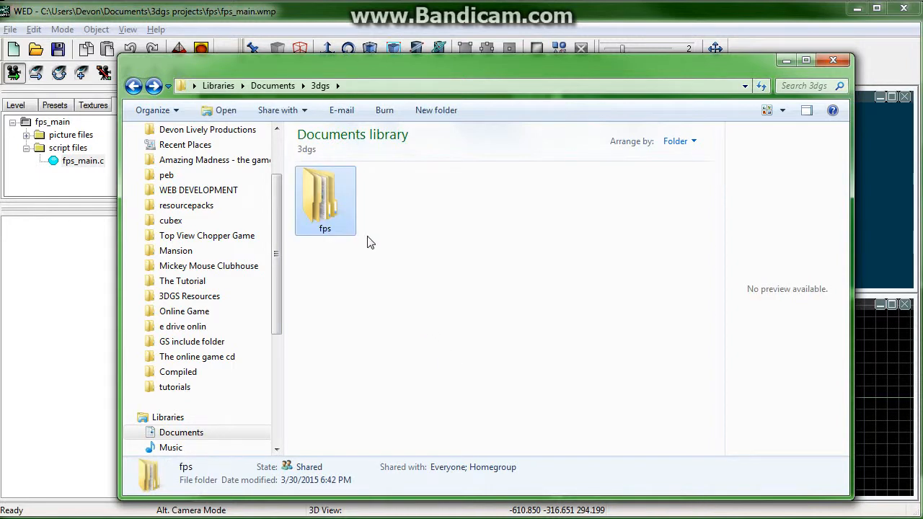
{"action": "key", "text": "BackSpace"}
Step: Open the fps folder inside Documents\3dgs projects, briefly checking the 3dgs models folder on the way
{"action": "left_click", "coordinate": [528, 209]}
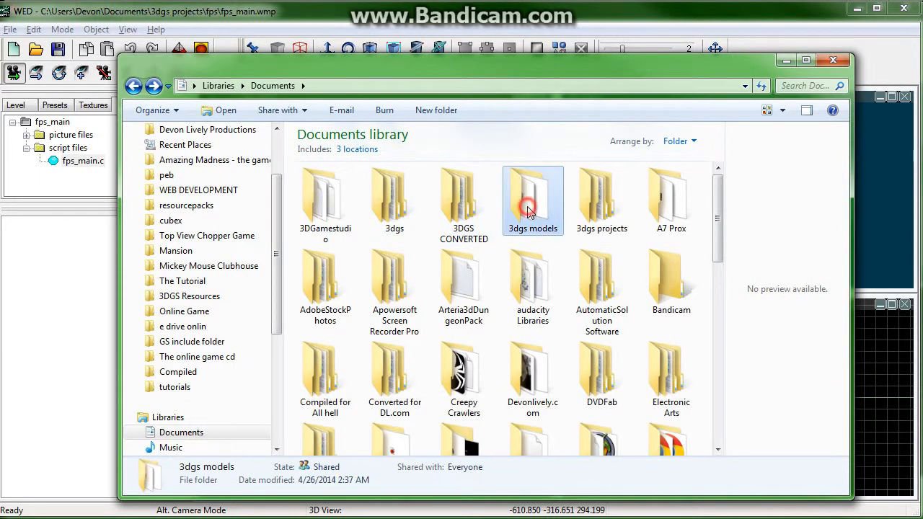
{"action": "double_click", "coordinate": [528, 209]}
{"action": "key", "text": "BackSpace"}
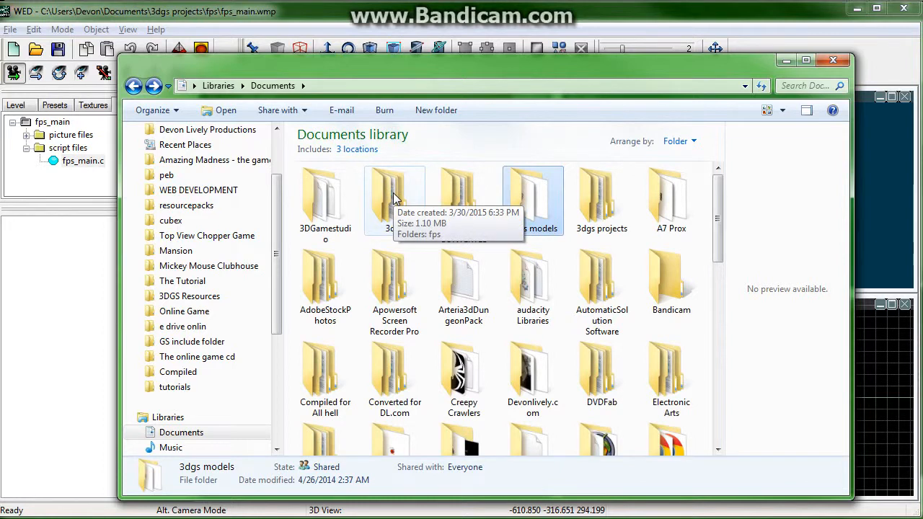
{"action": "double_click", "coordinate": [581, 200]}
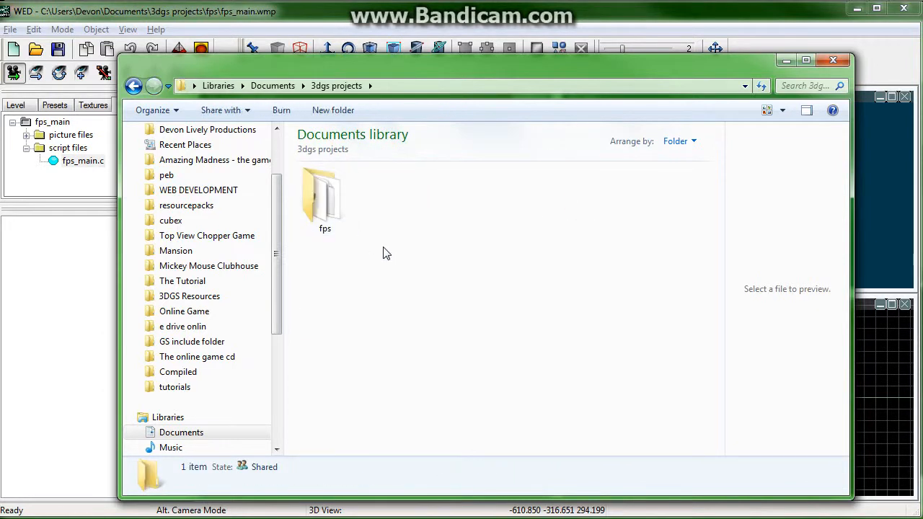
{"action": "double_click", "coordinate": [326, 196]}
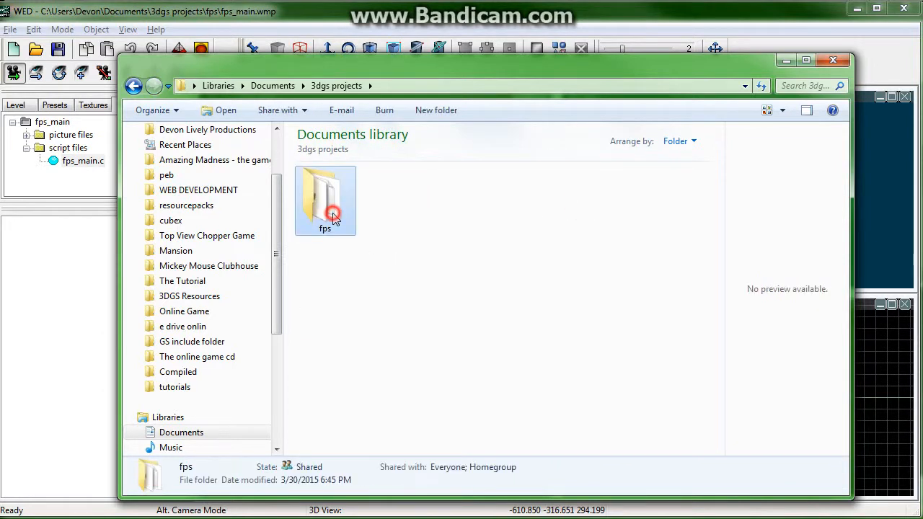
Step: Create a new folder named models inside the 3dgs projects\fps folder
{"action": "right_click", "coordinate": [365, 297]}
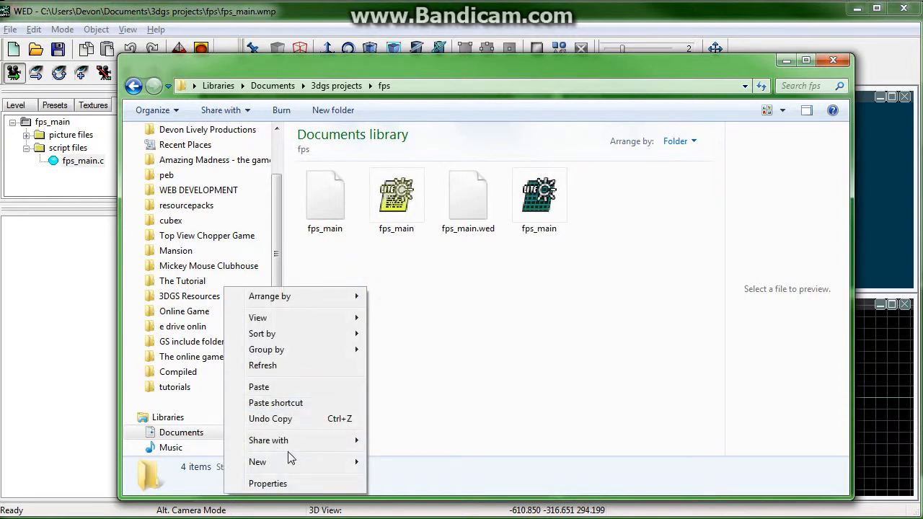
{"action": "mouse_move", "coordinate": [289, 460]}
{"action": "left_click", "coordinate": [158, 282]}
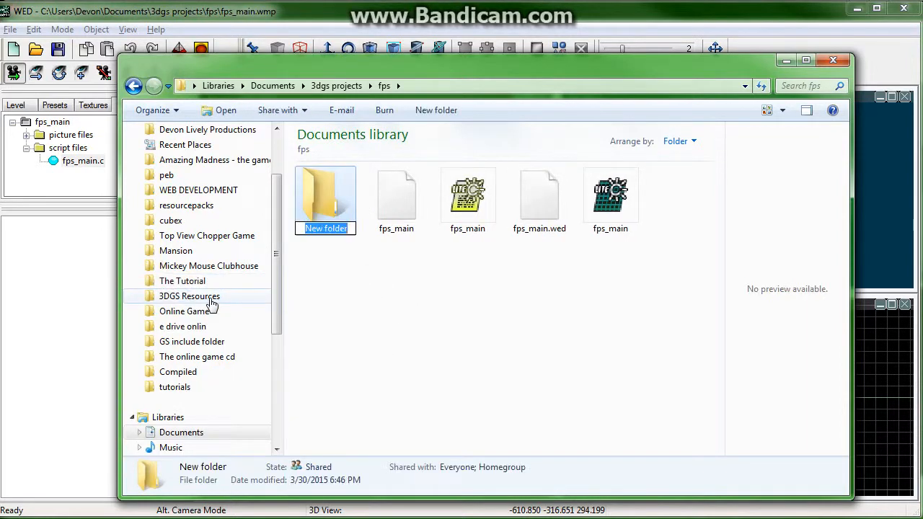
{"action": "type", "text": "models"}
{"action": "key", "text": "Return"}
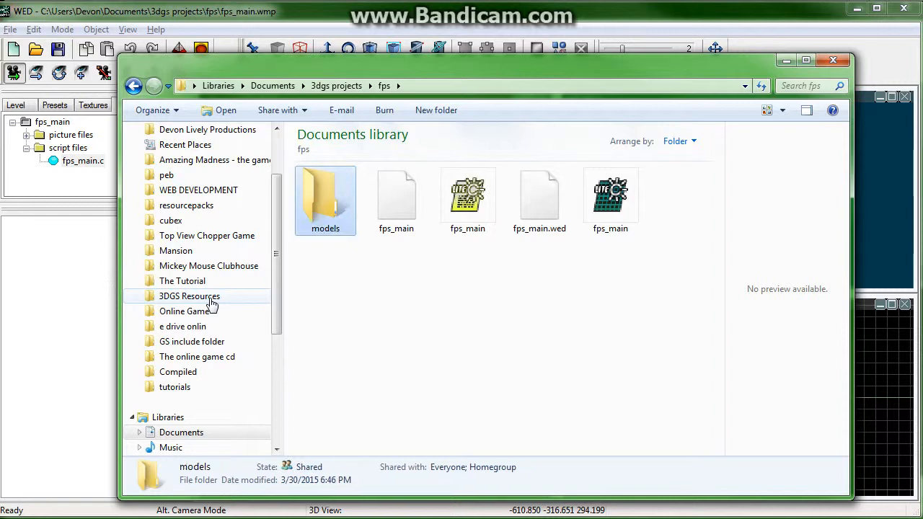
Step: Paste the player and room1 models into the new fps\models folder and return to the fps folder
{"action": "double_click", "coordinate": [348, 189]}
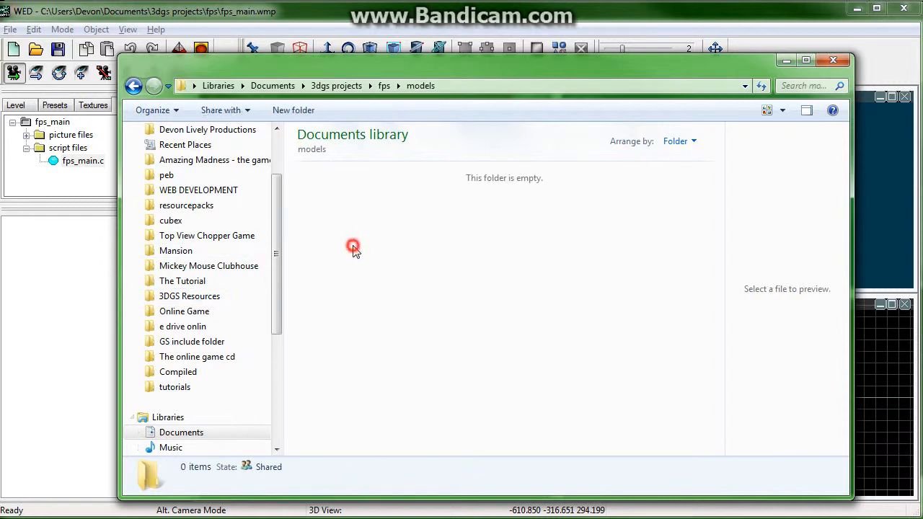
{"action": "key", "text": "ctrl+v"}
{"action": "left_click", "coordinate": [399, 259]}
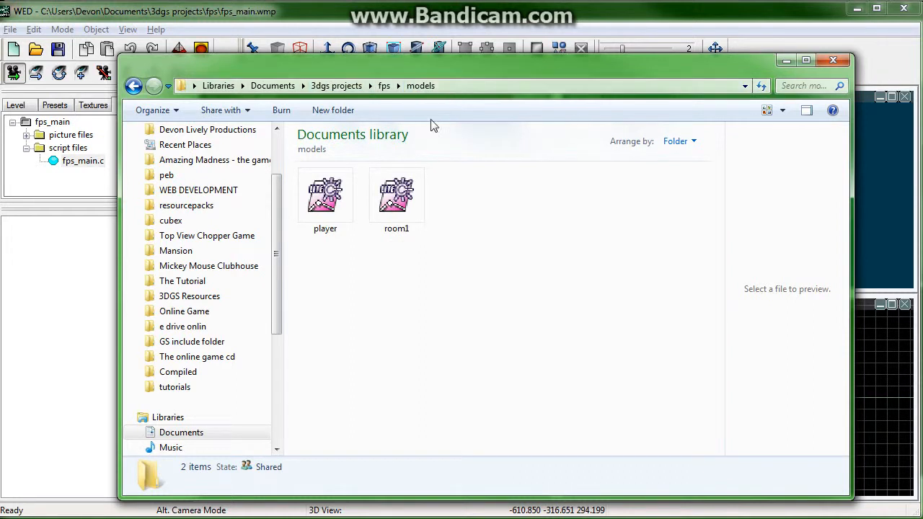
{"action": "left_click", "coordinate": [134, 86]}
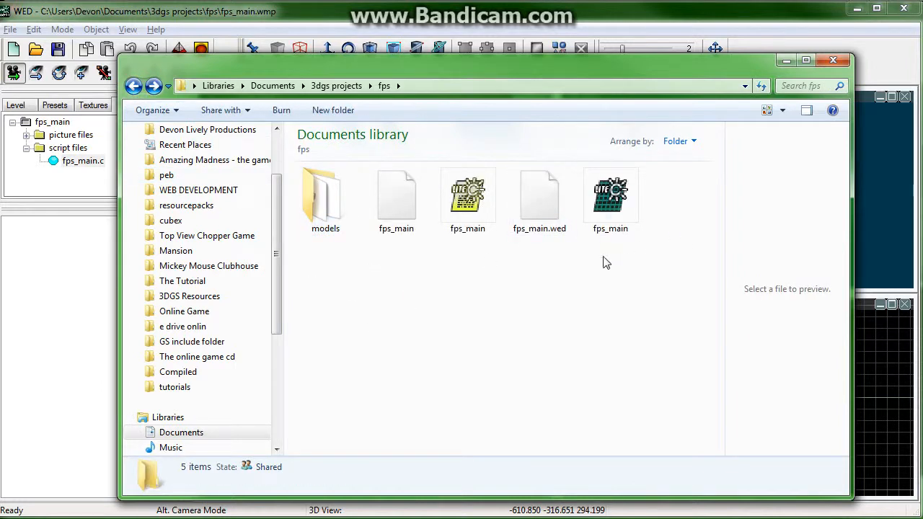
Step: Add the room1.mdl model from the fps models folder to the level
{"action": "left_click", "coordinate": [80, 315]}
{"action": "right_click", "coordinate": [386, 193]}
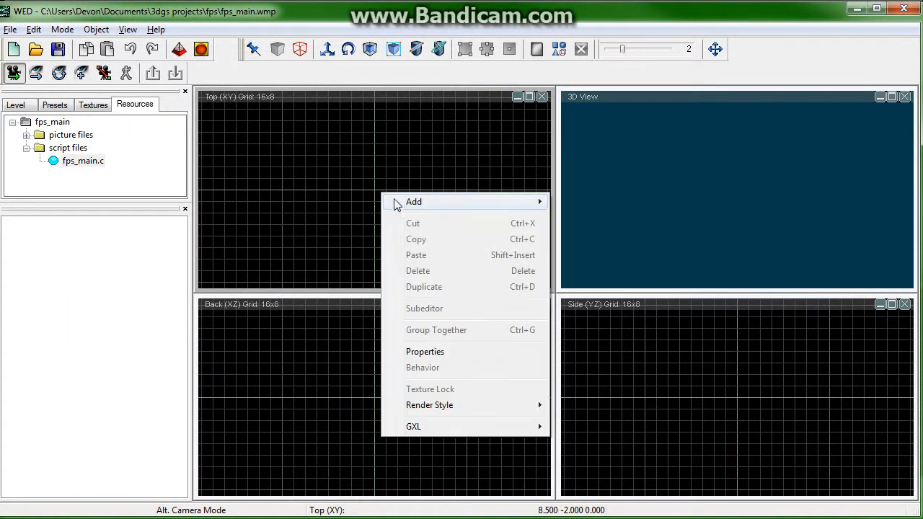
{"action": "left_click", "coordinate": [396, 200]}
{"action": "left_click", "coordinate": [315, 343]}
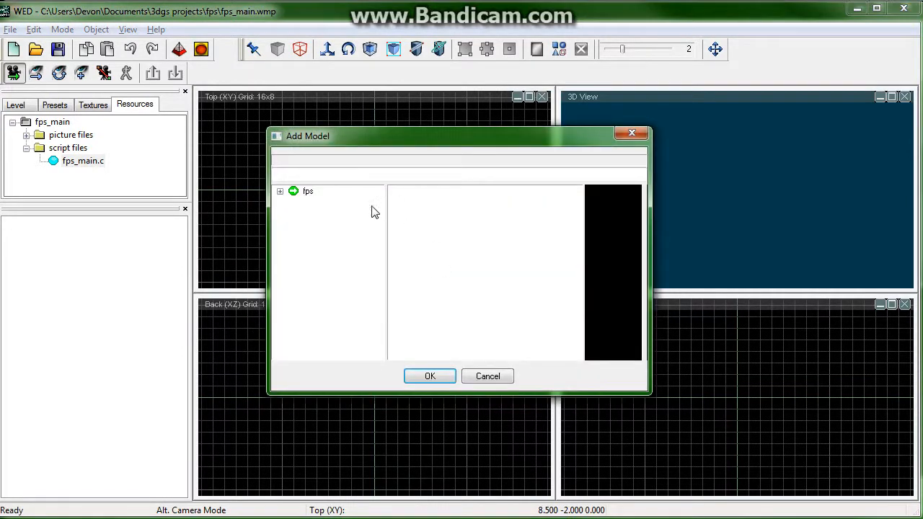
{"action": "left_click", "coordinate": [280, 192]}
{"action": "left_click", "coordinate": [317, 205]}
{"action": "left_click", "coordinate": [407, 201]}
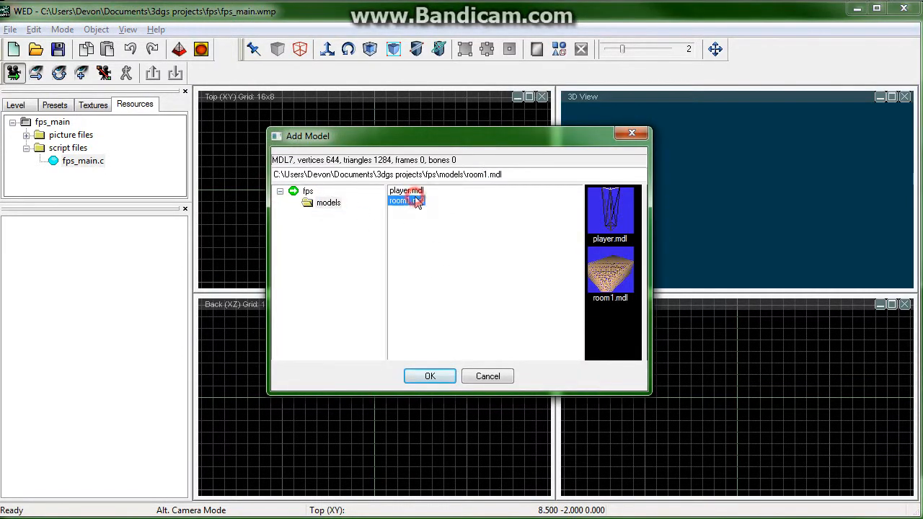
{"action": "left_click", "coordinate": [406, 190]}
{"action": "left_click", "coordinate": [407, 200]}
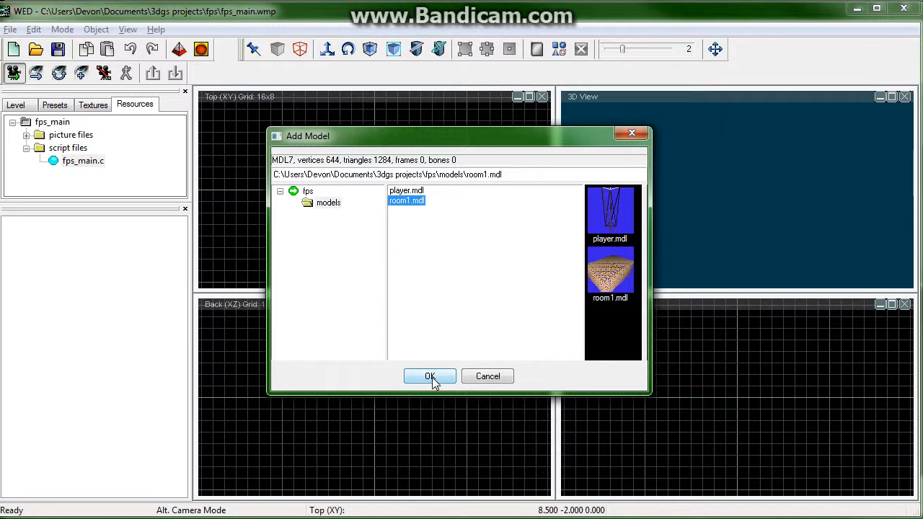
{"action": "left_click", "coordinate": [431, 378]}
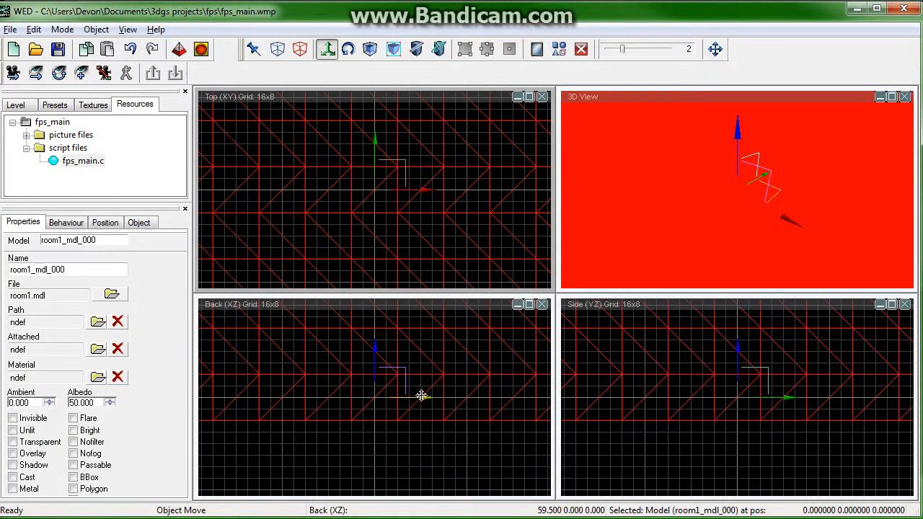
Step: Reposition the room model to about 0, 0, 32 while setting the snap grid size to 16
{"action": "mouse_move", "coordinate": [440, 398]}
{"action": "left_mouse_down"}
{"action": "mouse_move", "coordinate": [445, 382]}
{"action": "mouse_move", "coordinate": [443, 392]}
{"action": "left_mouse_up"}
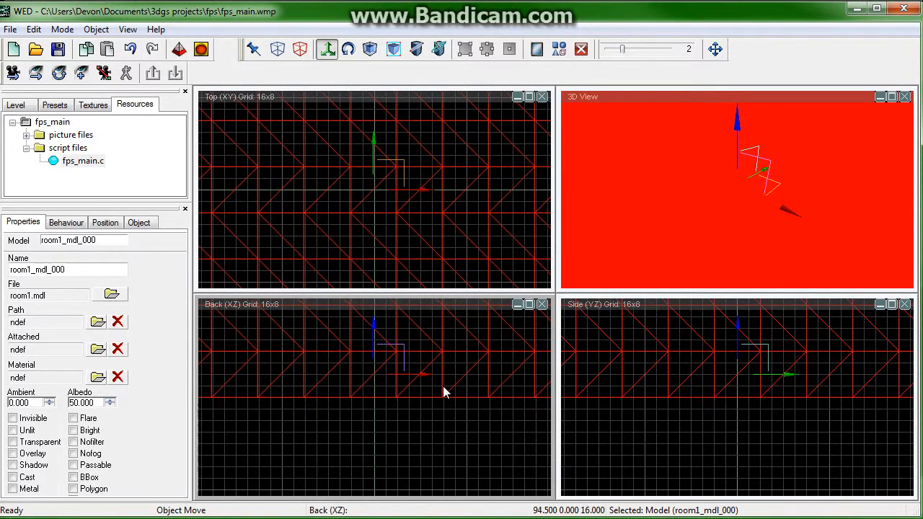
{"action": "left_click", "coordinate": [655, 51]}
{"action": "left_click", "coordinate": [655, 50]}
{"action": "right_click_drag", "start_coordinate": [420, 422], "coordinate": [443, 418]}
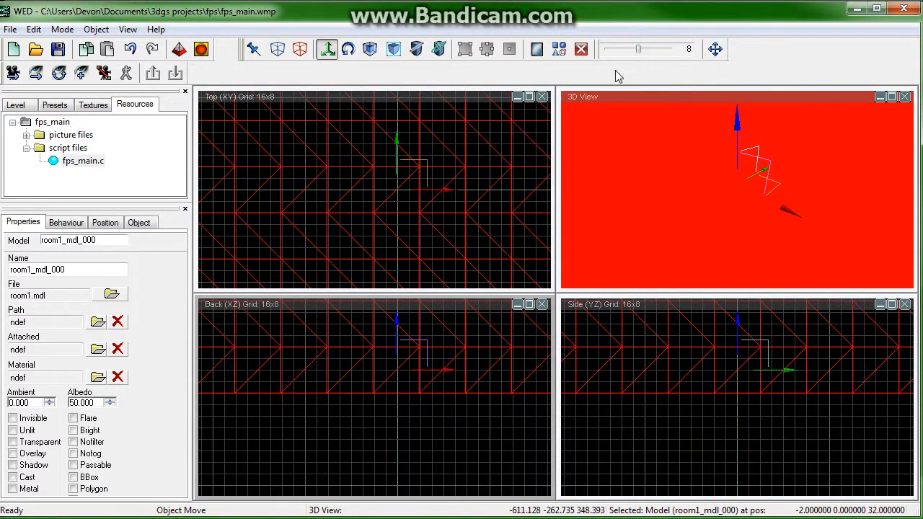
{"action": "left_click", "coordinate": [657, 50]}
{"action": "left_click_drag", "start_coordinate": [451, 198], "coordinate": [443, 164]}
{"action": "left_click", "coordinate": [627, 51]}
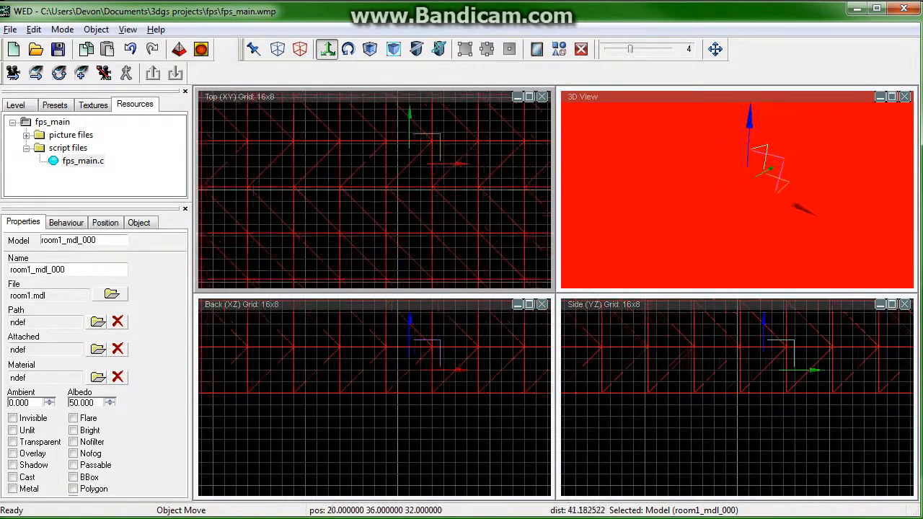
{"action": "left_click", "coordinate": [129, 48]}
{"action": "left_click", "coordinate": [669, 49]}
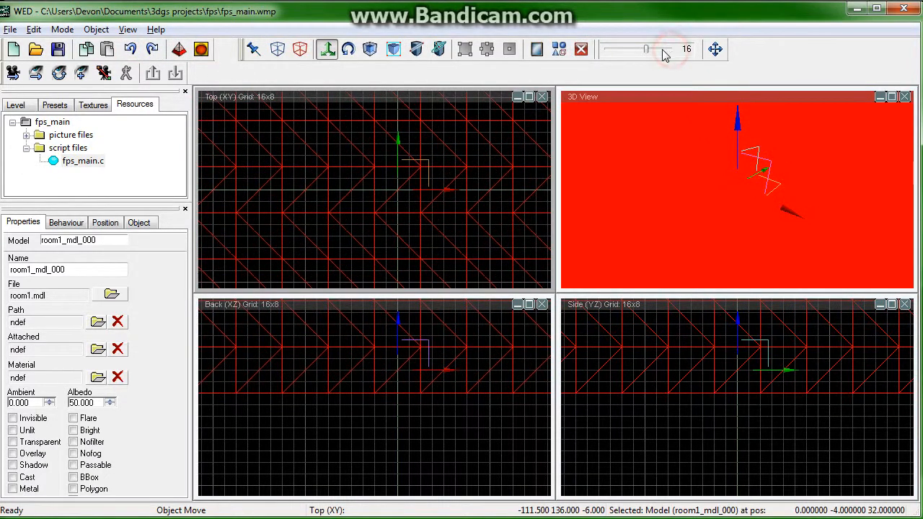
{"action": "mouse_move", "coordinate": [436, 184]}
{"action": "left_mouse_down"}
{"action": "mouse_move", "coordinate": [426, 210]}
{"action": "mouse_move", "coordinate": [433, 180]}
{"action": "mouse_move", "coordinate": [447, 173]}
{"action": "mouse_move", "coordinate": [435, 184]}
{"action": "left_mouse_up"}
{"action": "left_click", "coordinate": [637, 50]}
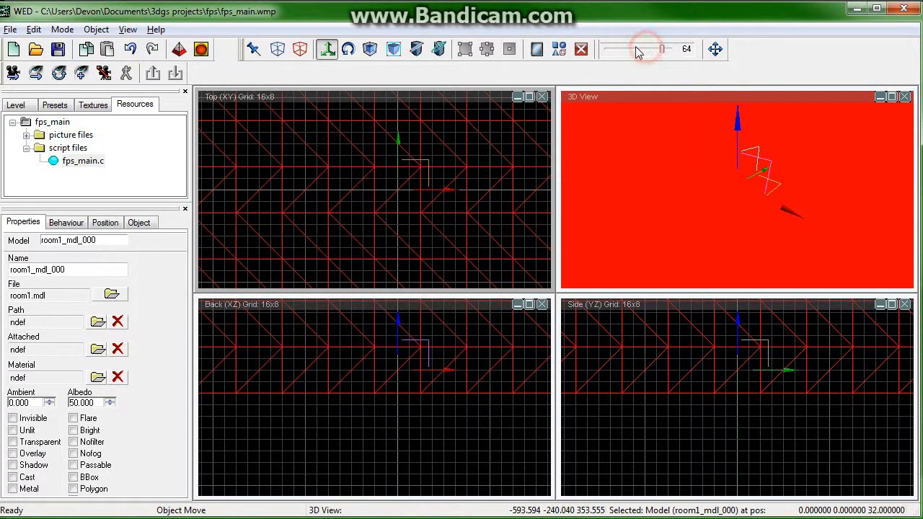
{"action": "left_click", "coordinate": [637, 49]}
{"action": "left_click", "coordinate": [635, 50]}
{"action": "mouse_move", "coordinate": [433, 180]}
{"action": "left_mouse_down"}
{"action": "mouse_move", "coordinate": [444, 181]}
{"action": "mouse_move", "coordinate": [433, 181]}
{"action": "left_mouse_up"}
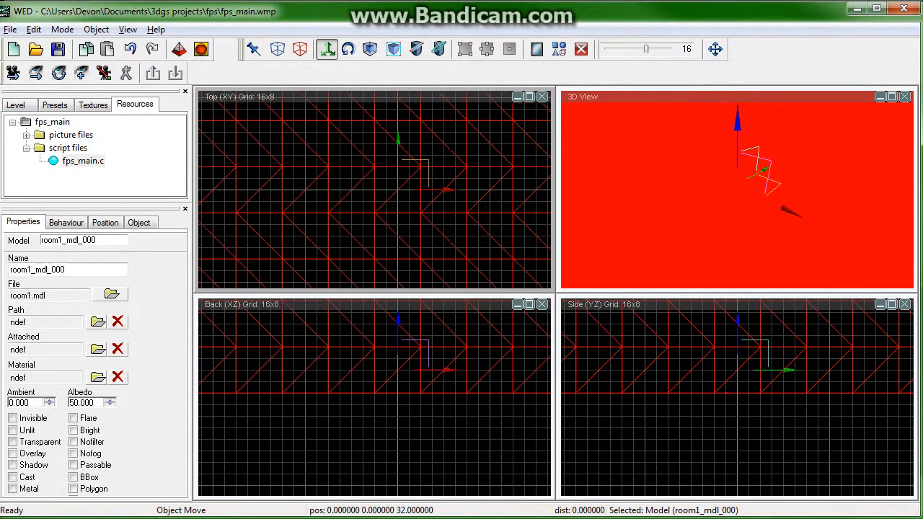
Step: Deselect the model and look around inside the room in the 3D view
{"action": "left_click", "coordinate": [473, 438]}
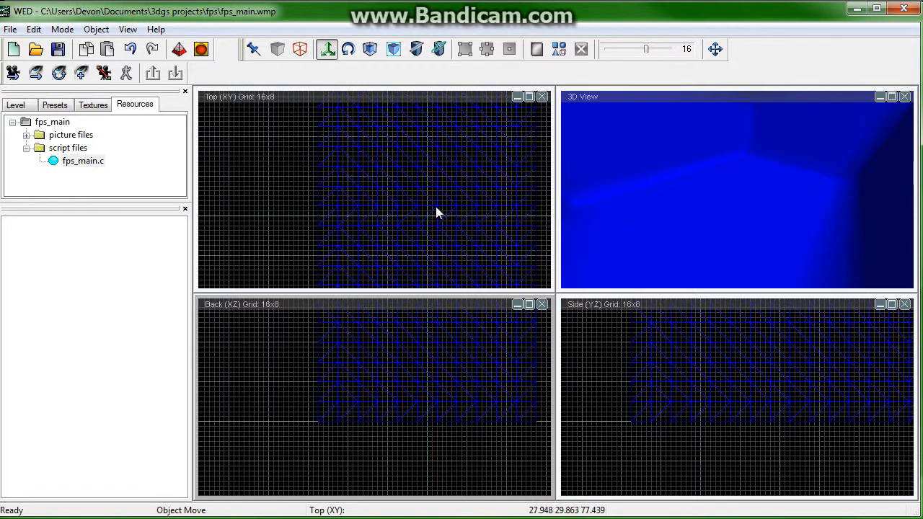
{"action": "right_click_drag", "start_coordinate": [396, 433], "coordinate": [474, 381]}
{"action": "right_click_drag", "start_coordinate": [718, 212], "coordinate": [671, 211]}
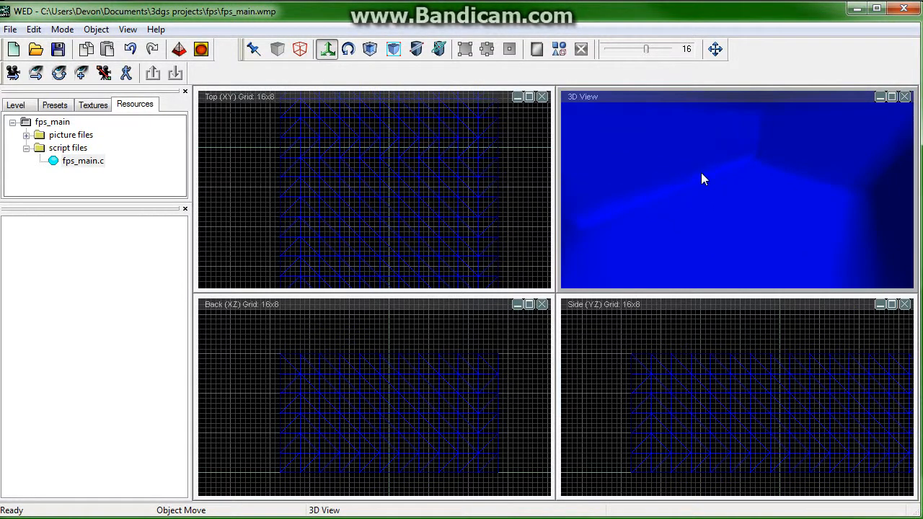